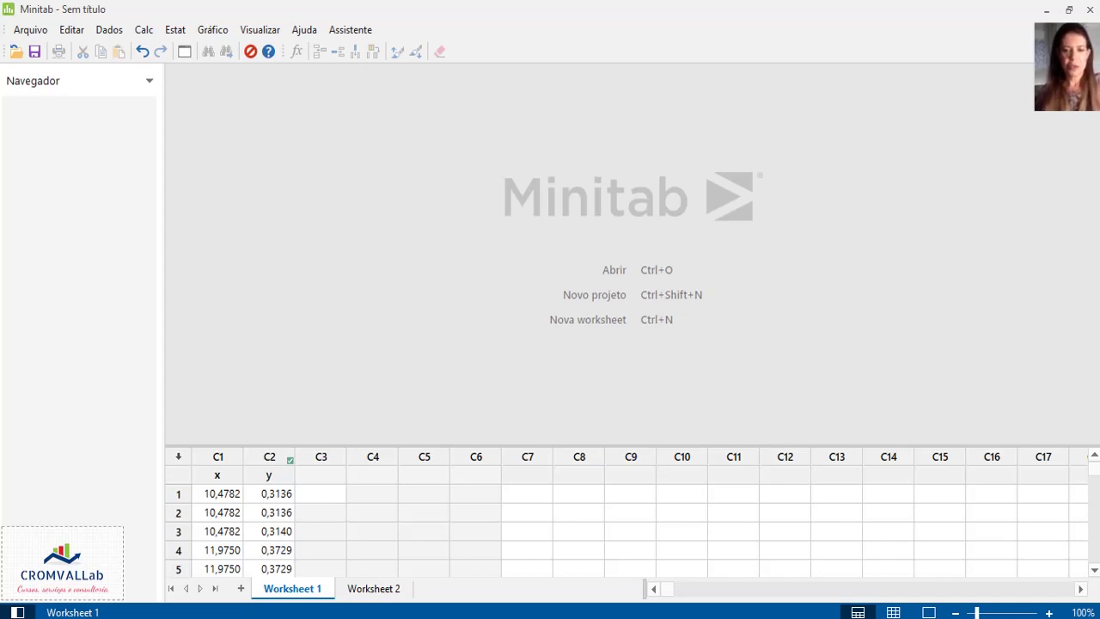
Step: Compare the Conc and Abs linearity data on the Excel sheet Plan2 with columns x and y of Minitab's Worksheet 1
{"action": "left_click", "coordinate": [692, 602]}
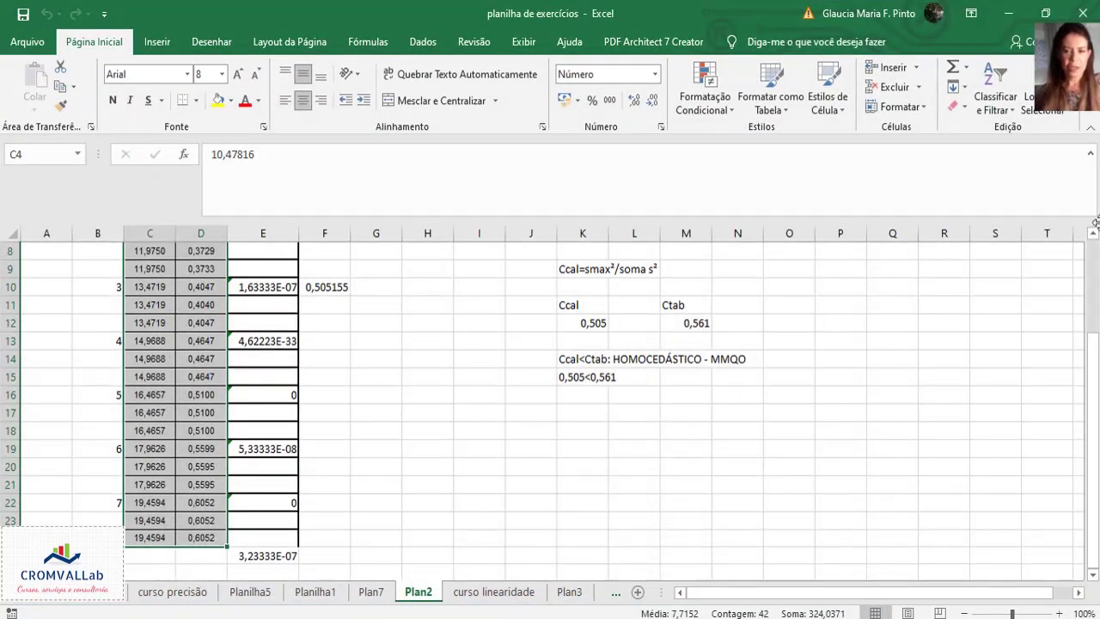
{"action": "left_click_drag", "start_coordinate": [1097, 392], "coordinate": [1094, 257]}
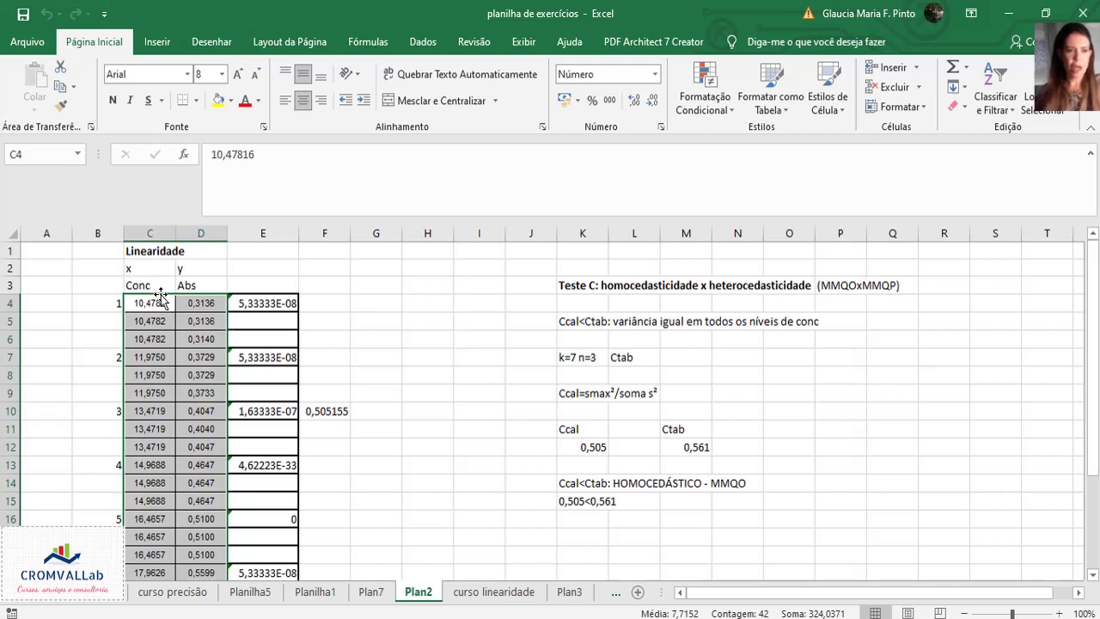
{"action": "left_click", "coordinate": [176, 577]}
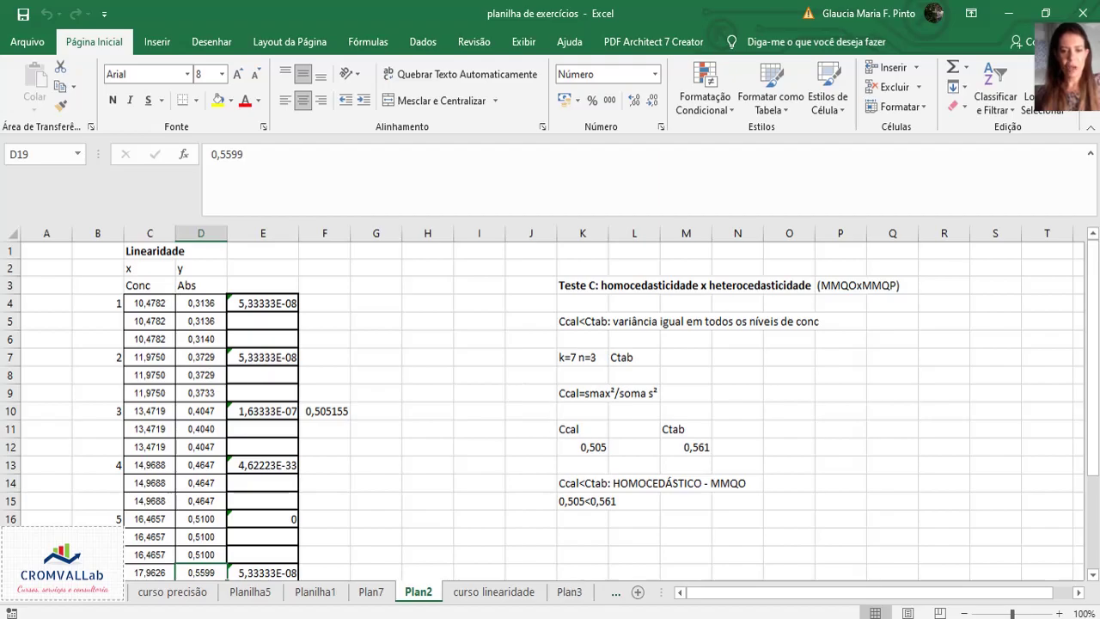
{"action": "left_click", "coordinate": [602, 616]}
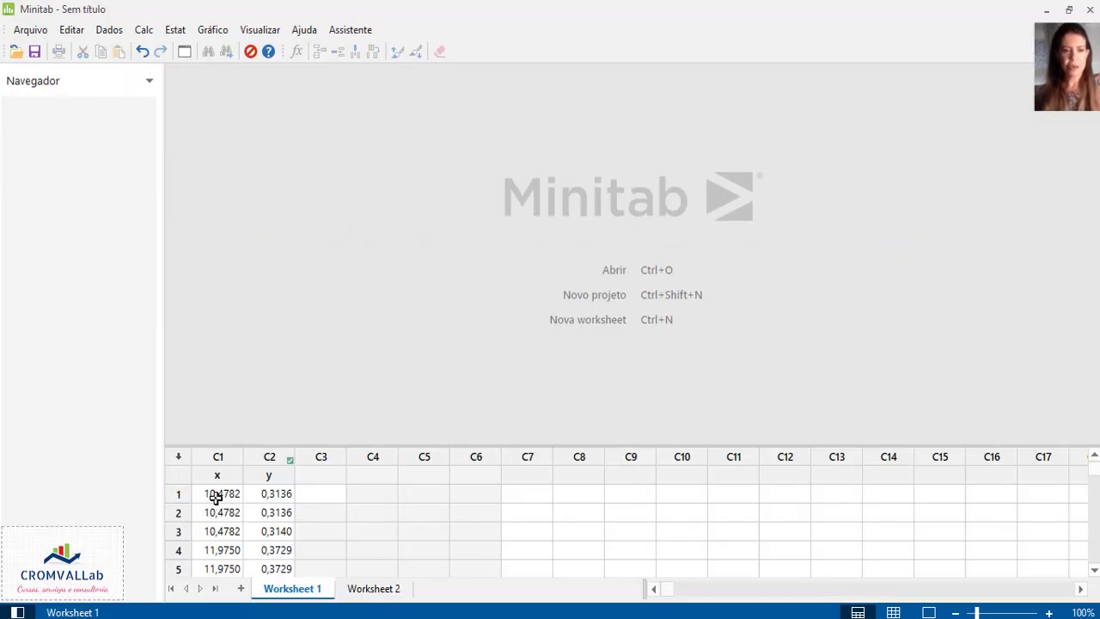
{"action": "left_click_drag", "start_coordinate": [216, 494], "coordinate": [267, 568]}
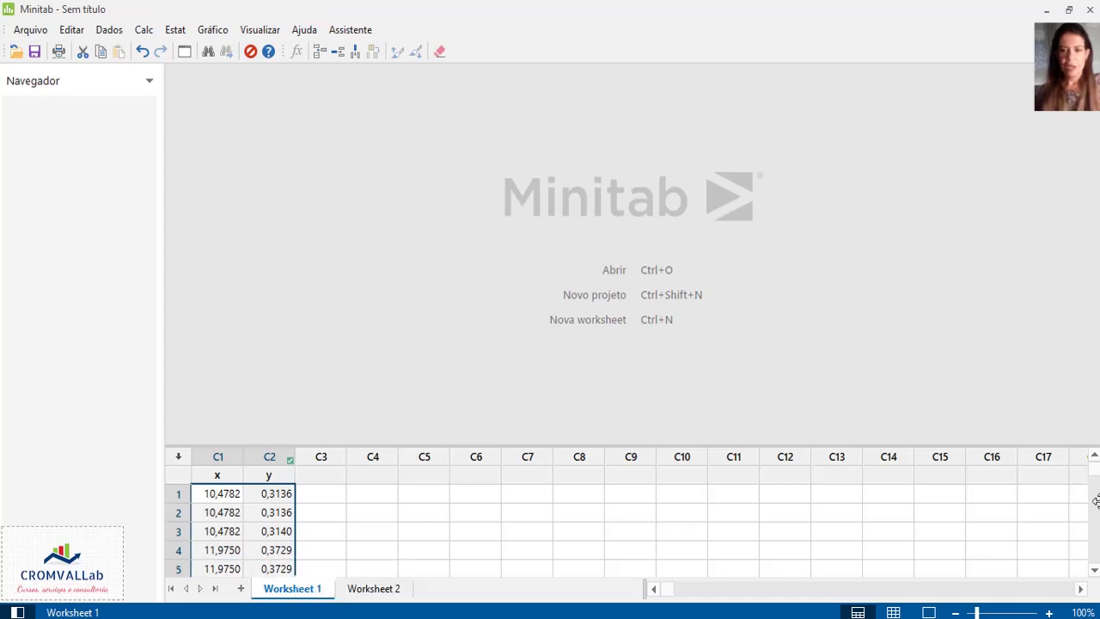
{"action": "left_click_drag", "start_coordinate": [1095, 567], "coordinate": [1095, 573]}
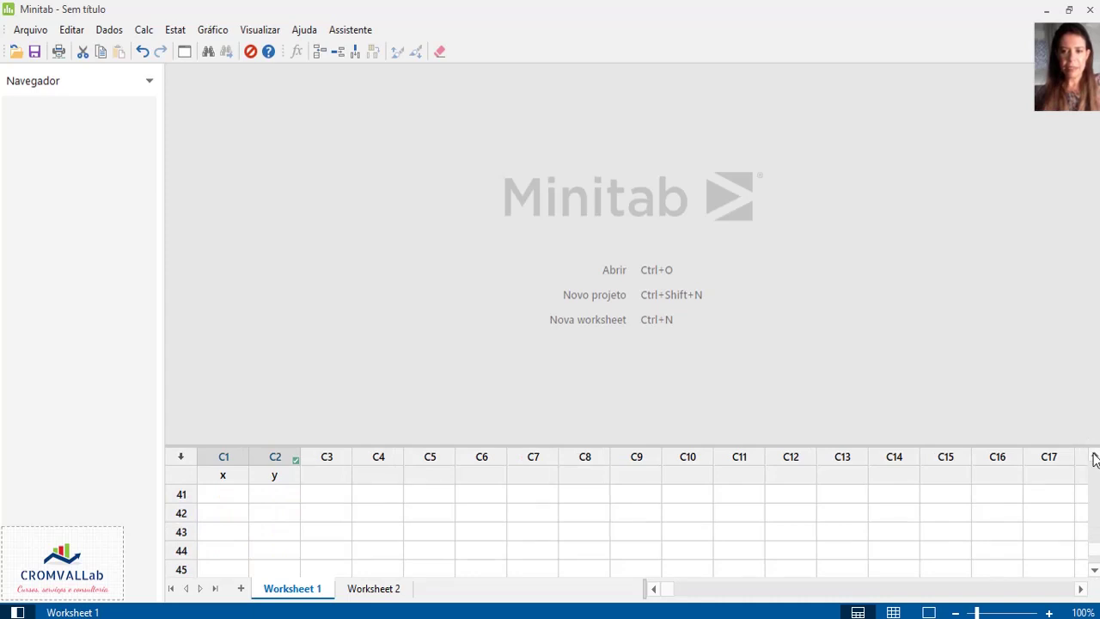
{"action": "left_click_drag", "start_coordinate": [1096, 458], "coordinate": [1097, 462]}
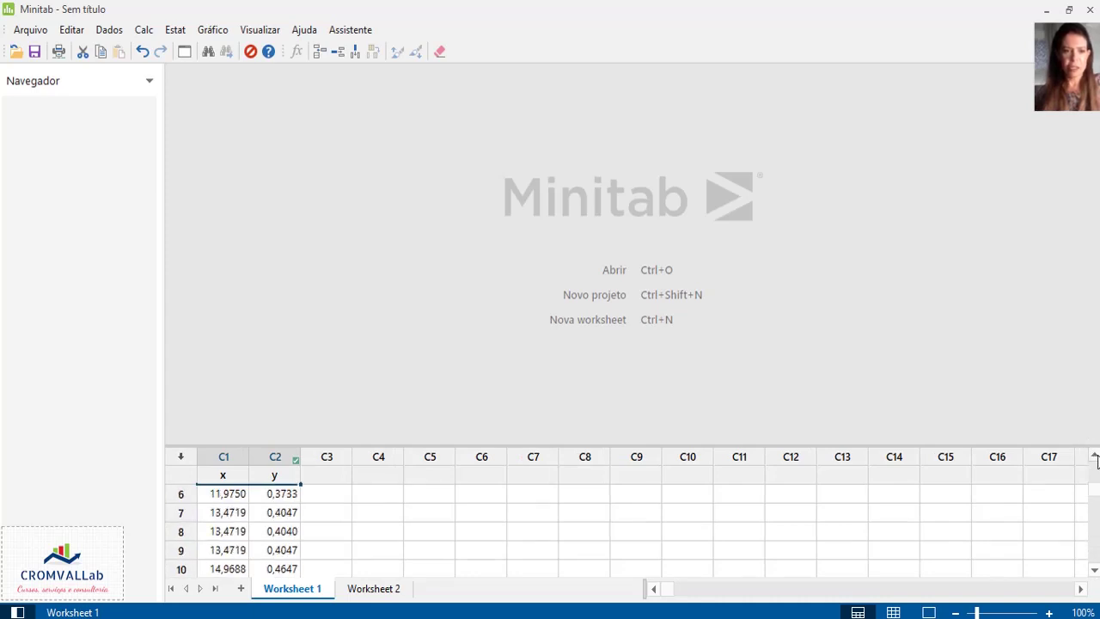
Step: Check Worksheet 2 and add two more blank worksheets to the project
{"action": "left_click", "coordinate": [376, 591]}
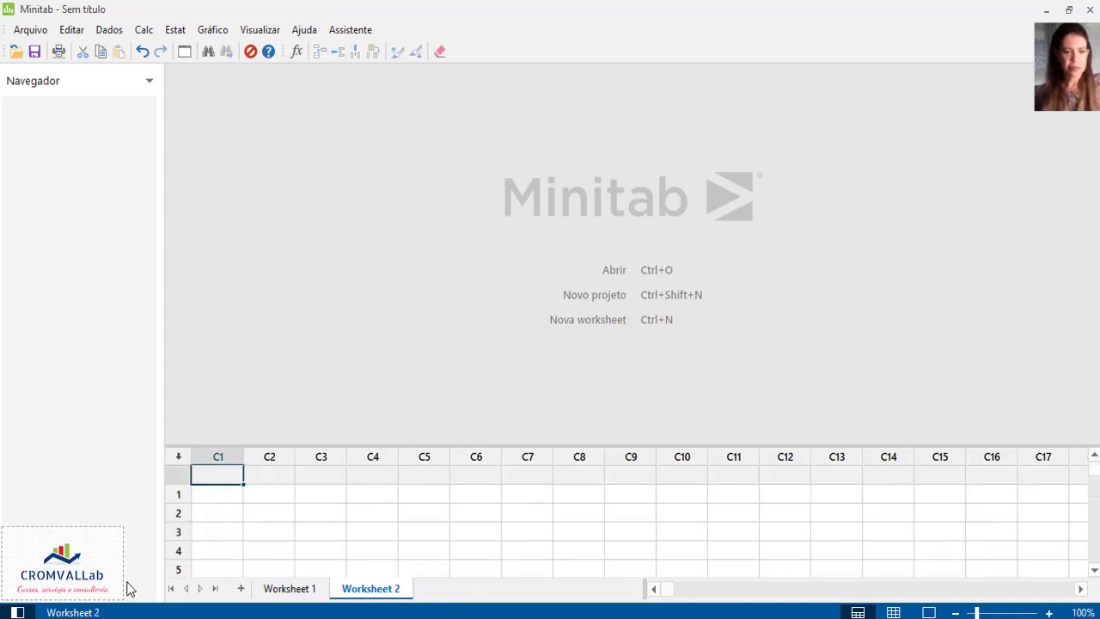
{"action": "left_click", "coordinate": [242, 588]}
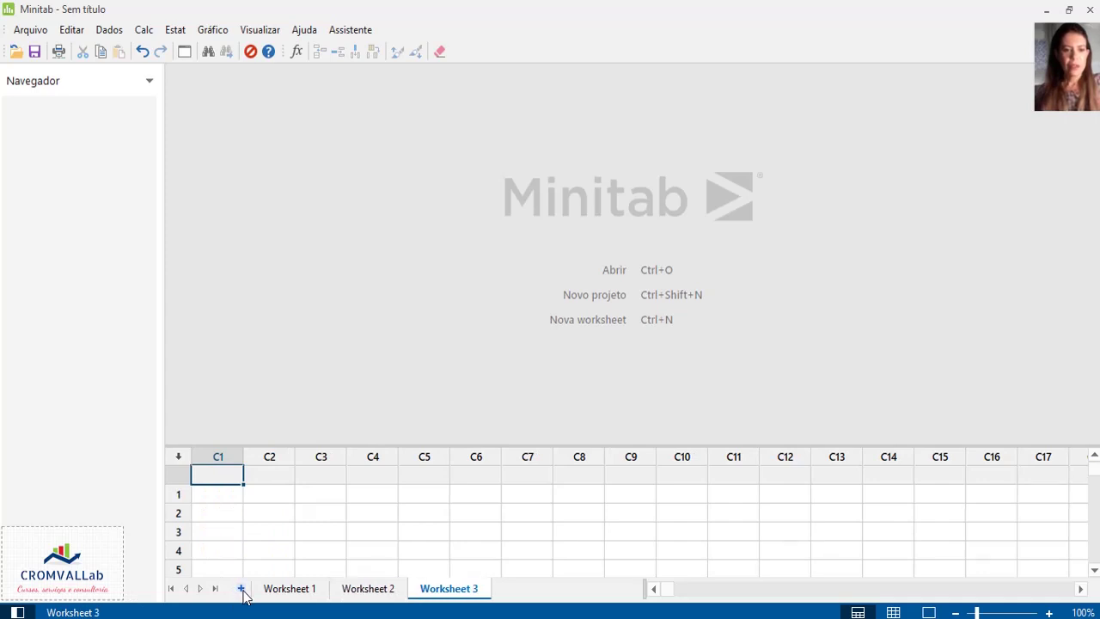
{"action": "left_click", "coordinate": [242, 589]}
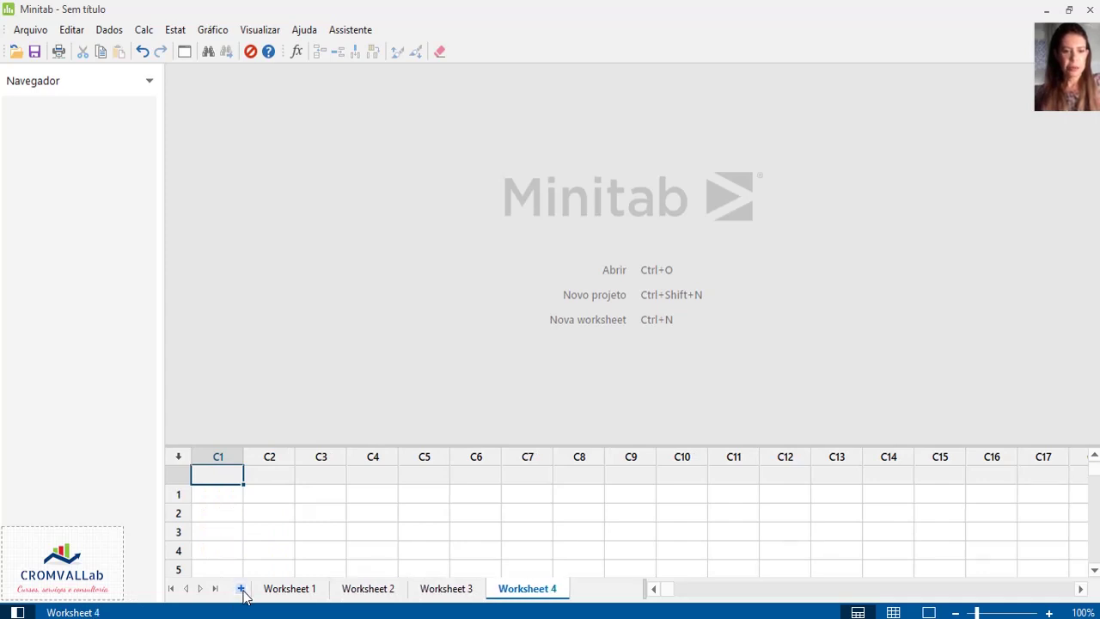
Step: Return to Worksheet 1 and review the column name cells and the first rows of the x and y data
{"action": "left_click", "coordinate": [301, 589]}
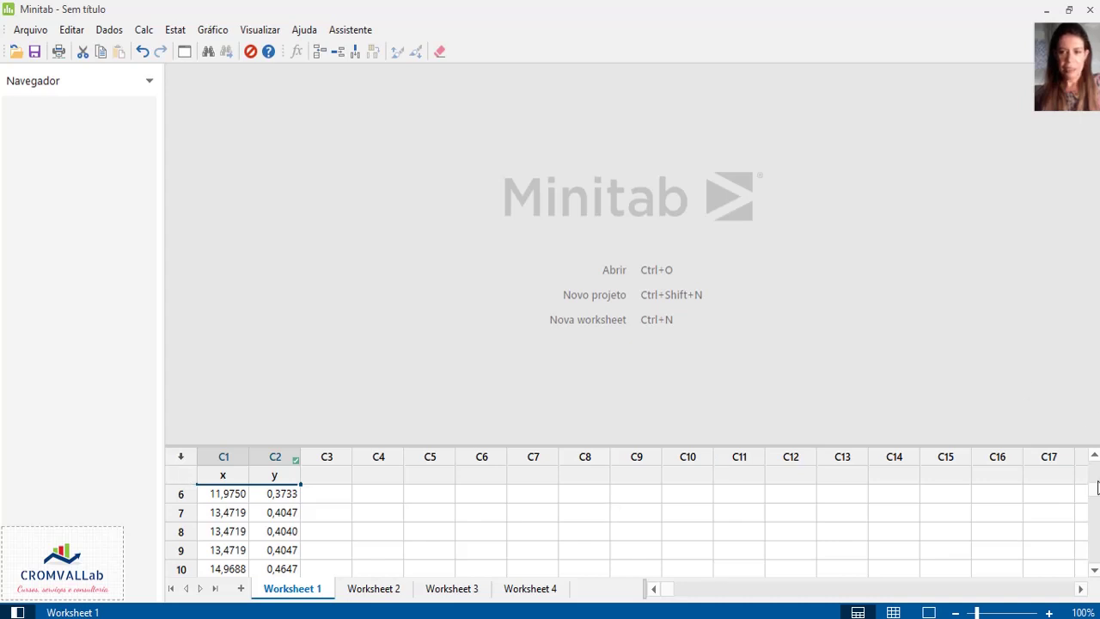
{"action": "left_click_drag", "start_coordinate": [1097, 495], "coordinate": [1097, 471]}
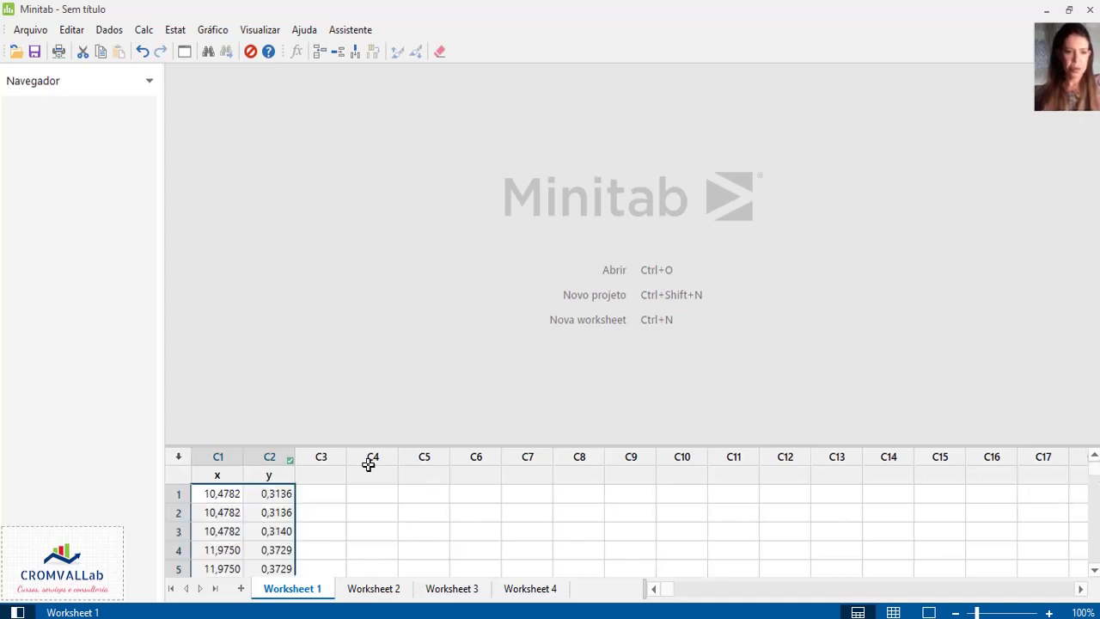
{"action": "left_click", "coordinate": [217, 474]}
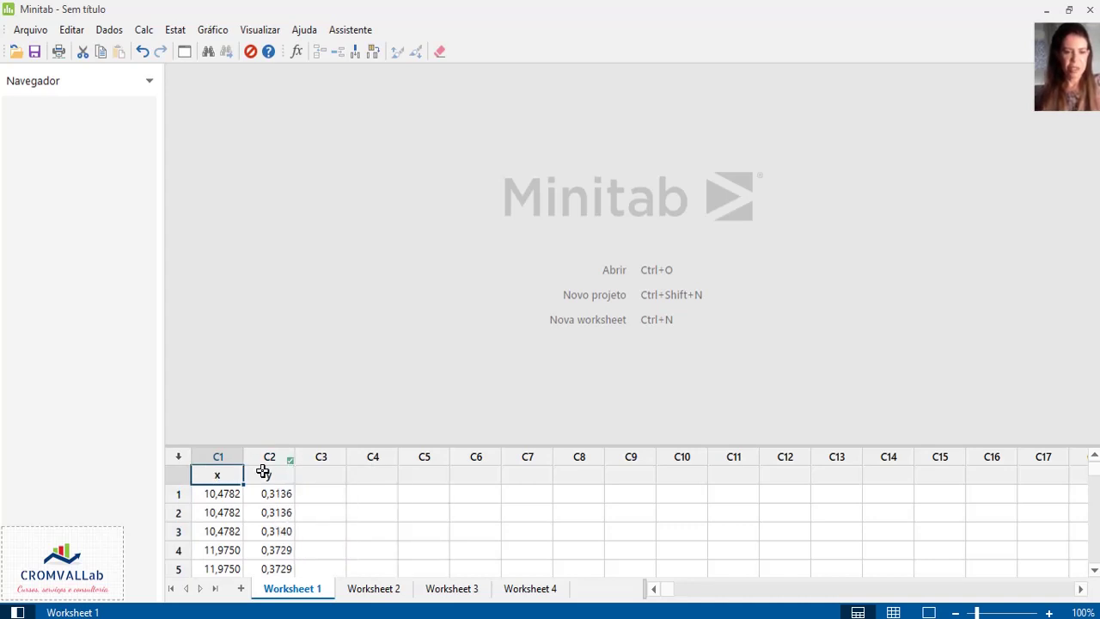
{"action": "left_click", "coordinate": [329, 474]}
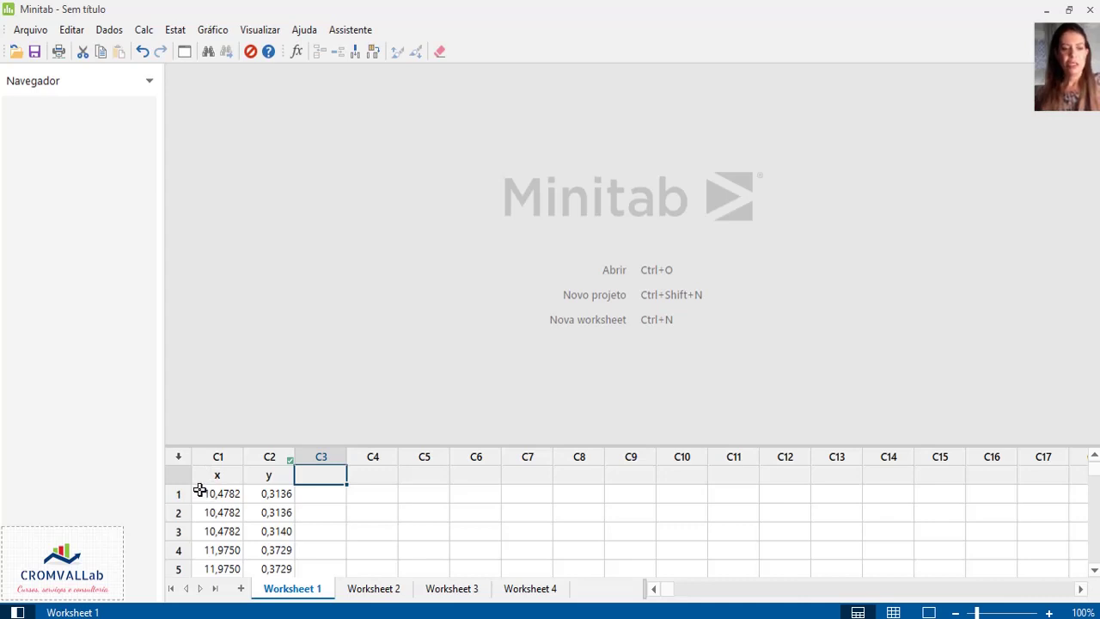
{"action": "left_click_drag", "start_coordinate": [201, 491], "coordinate": [286, 551]}
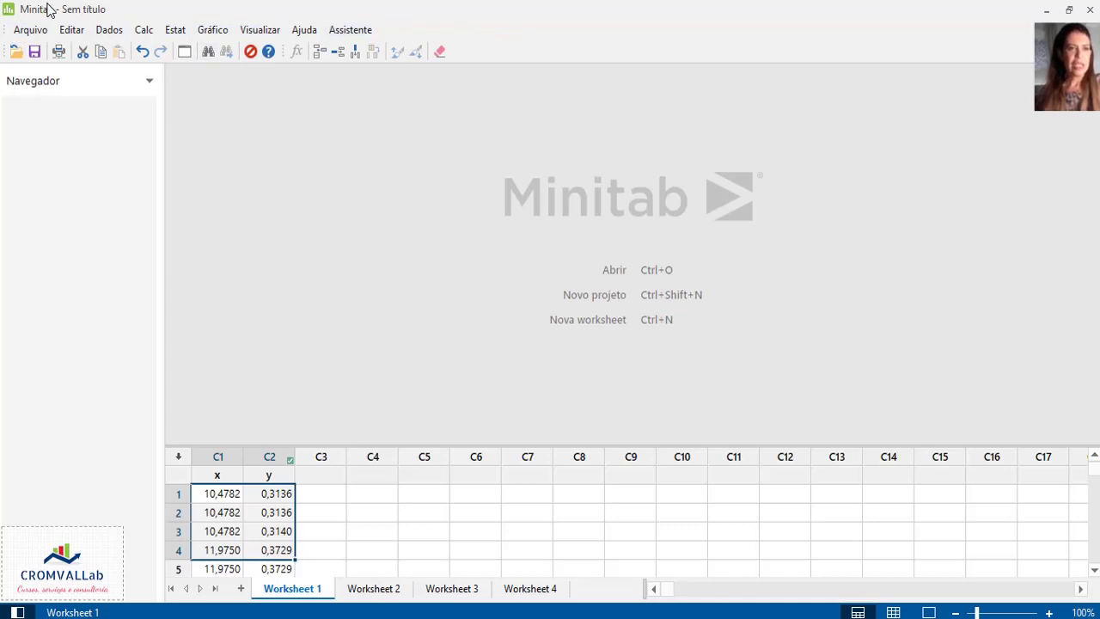
{"action": "left_click", "coordinate": [109, 30]}
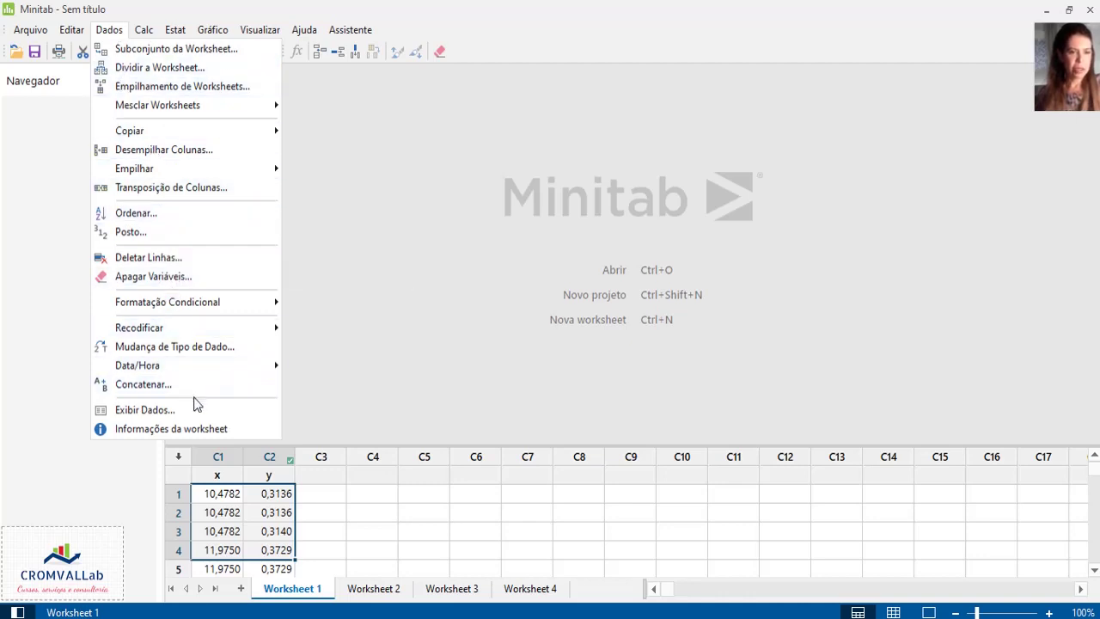
{"action": "mouse_move", "coordinate": [133, 335]}
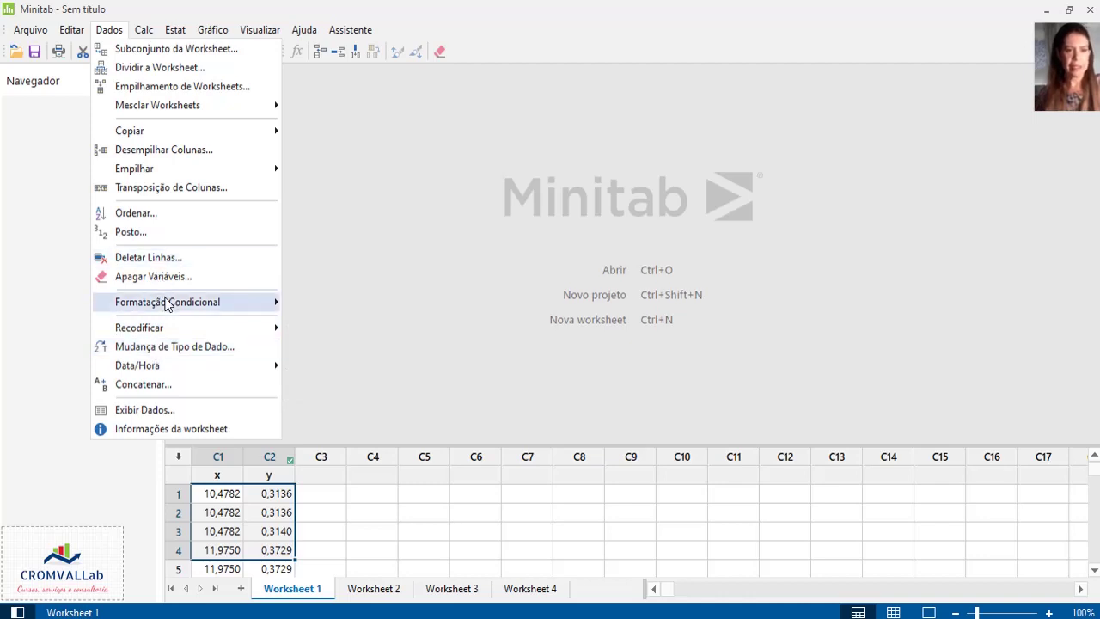
{"action": "mouse_move", "coordinate": [172, 312]}
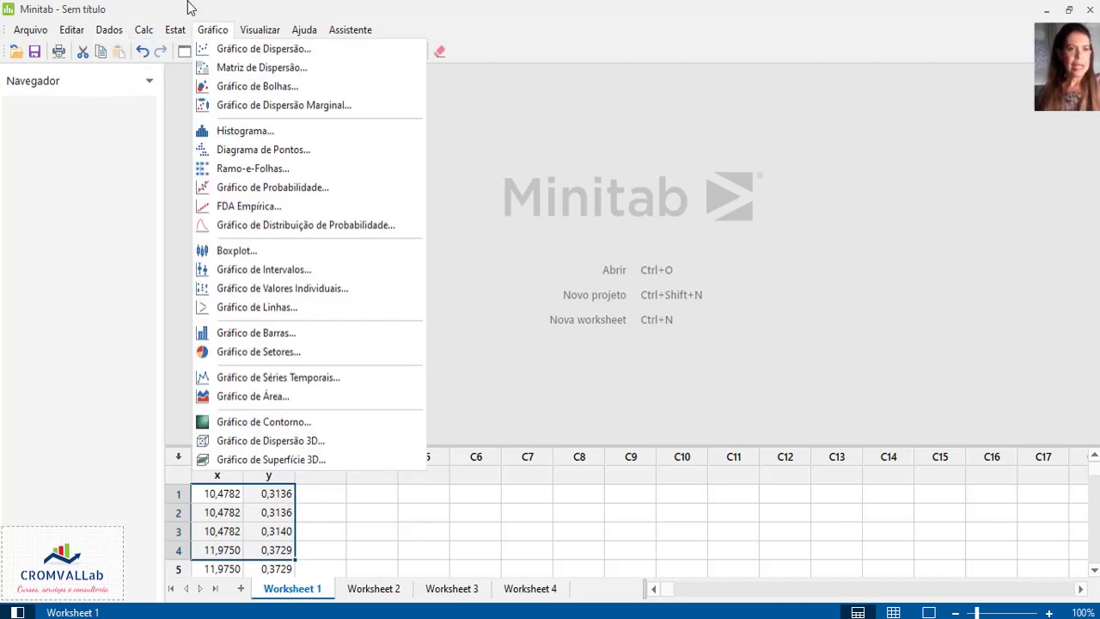
{"action": "mouse_move", "coordinate": [144, 32]}
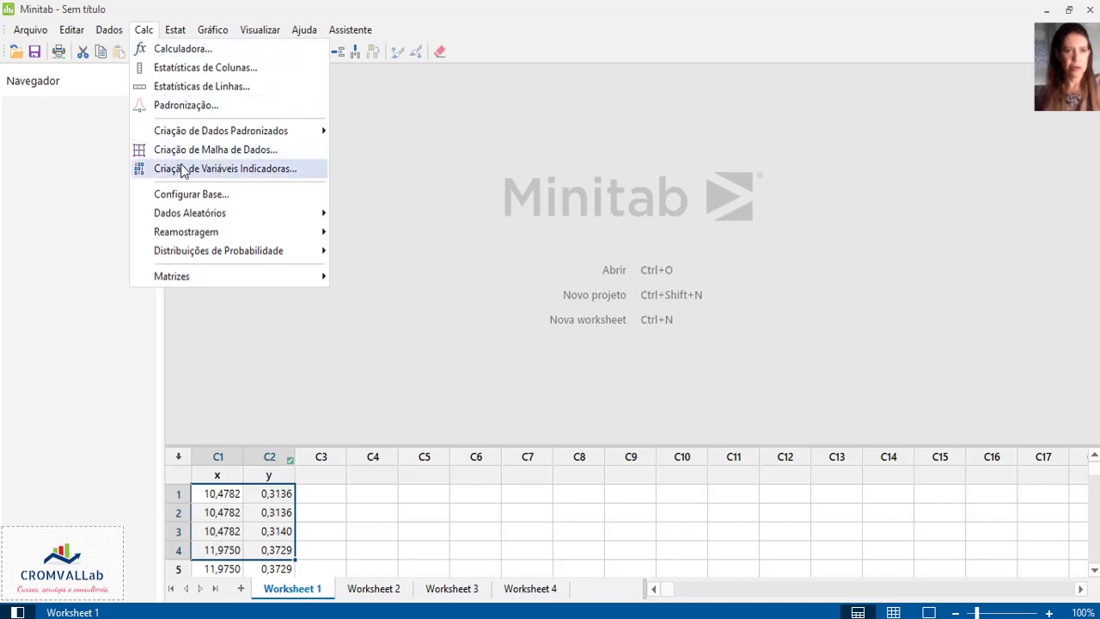
{"action": "left_click", "coordinate": [178, 87]}
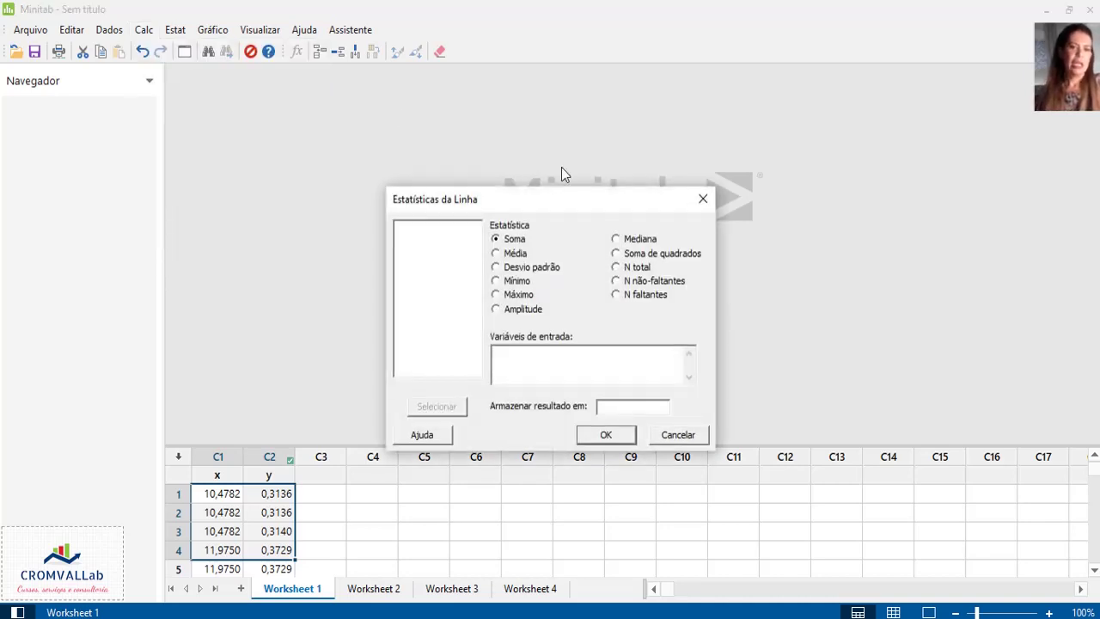
{"action": "left_click", "coordinate": [678, 435]}
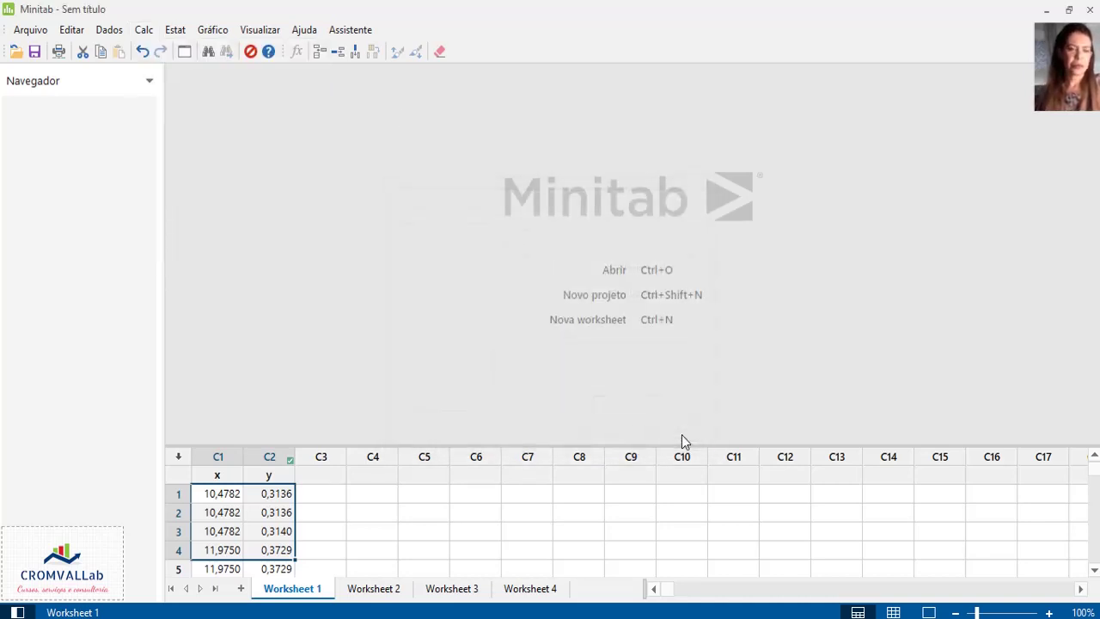
Step: Set up a Fitted Line Plot regression with column y as the response and column x as the predictor
{"action": "left_click", "coordinate": [176, 31]}
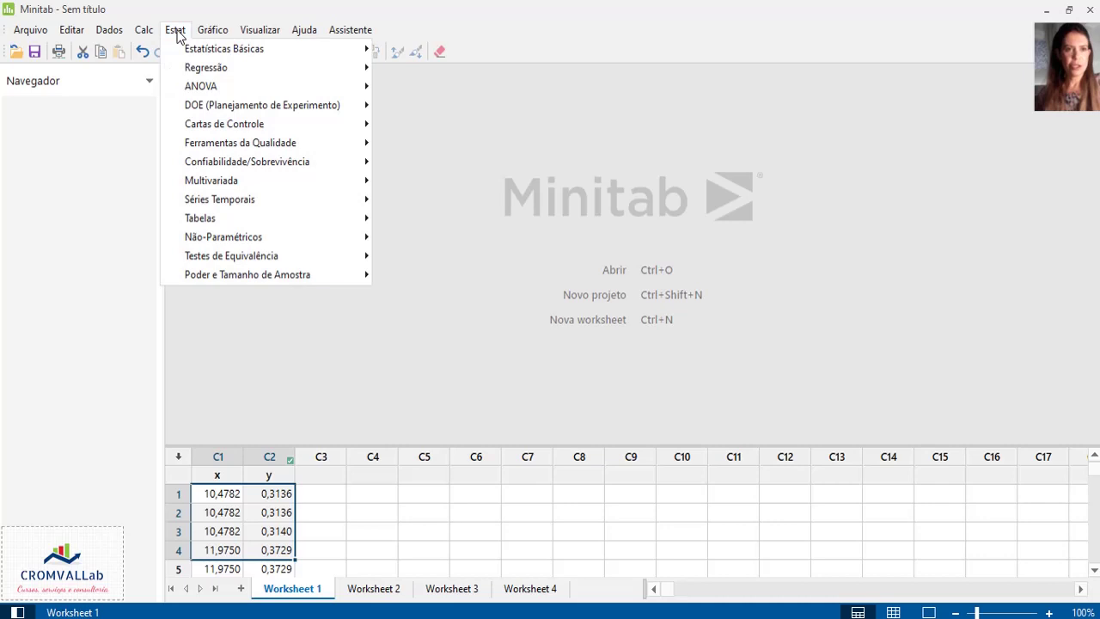
{"action": "mouse_move", "coordinate": [185, 50]}
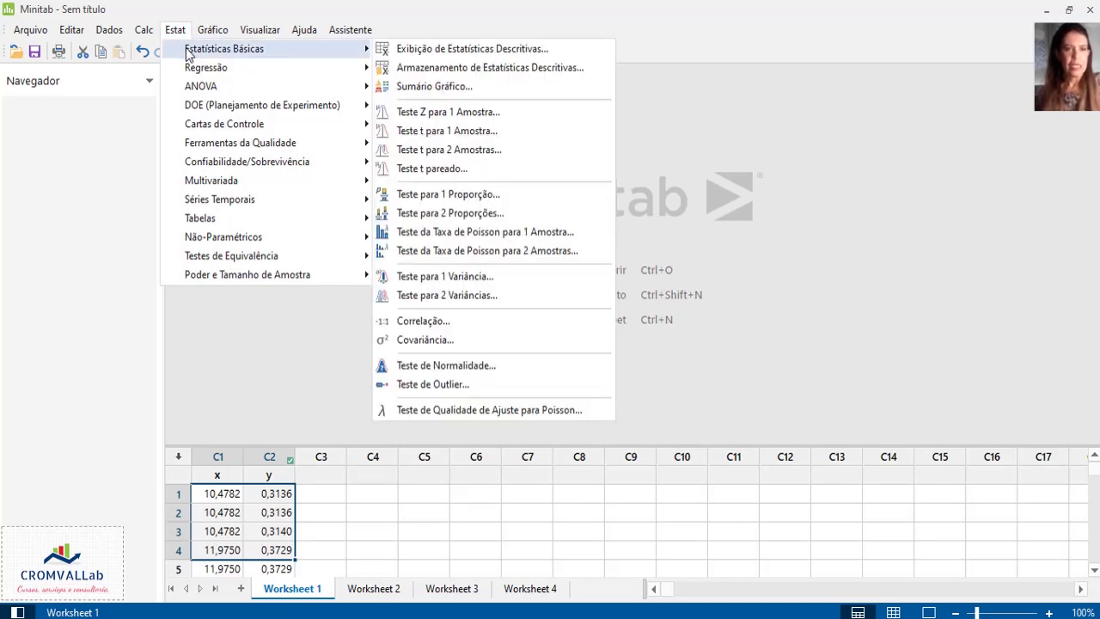
{"action": "mouse_move", "coordinate": [260, 30]}
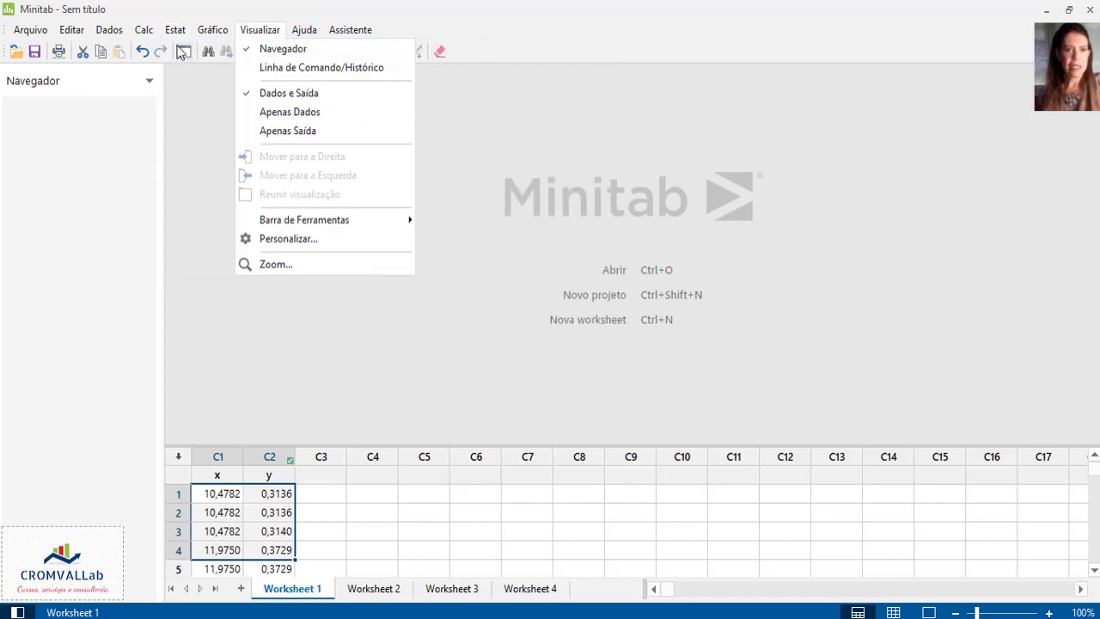
{"action": "mouse_move", "coordinate": [175, 30]}
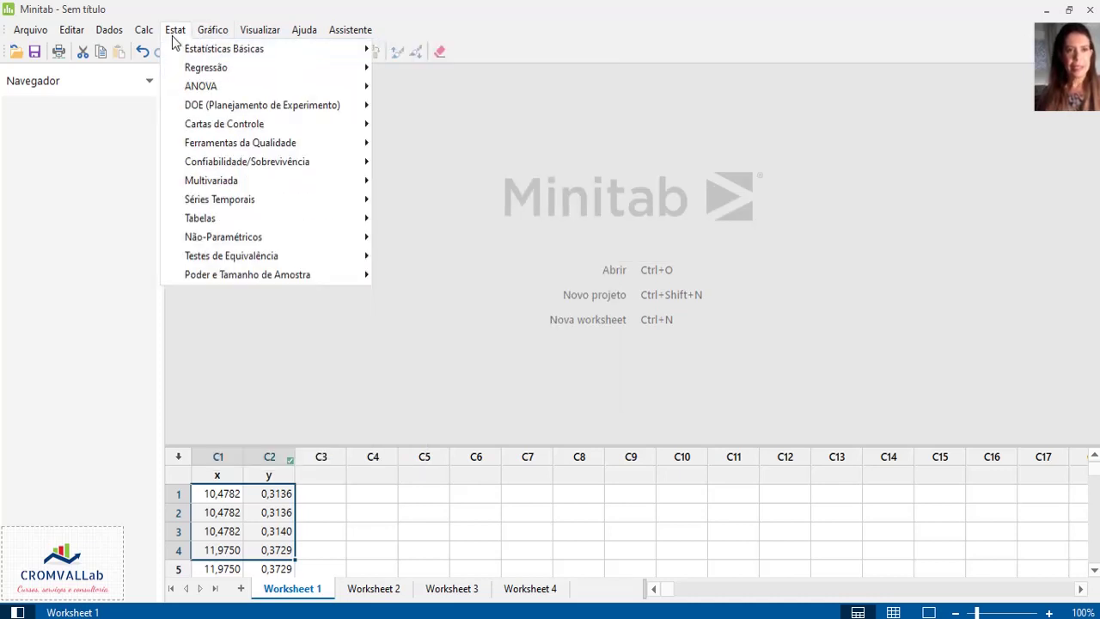
{"action": "mouse_move", "coordinate": [184, 70]}
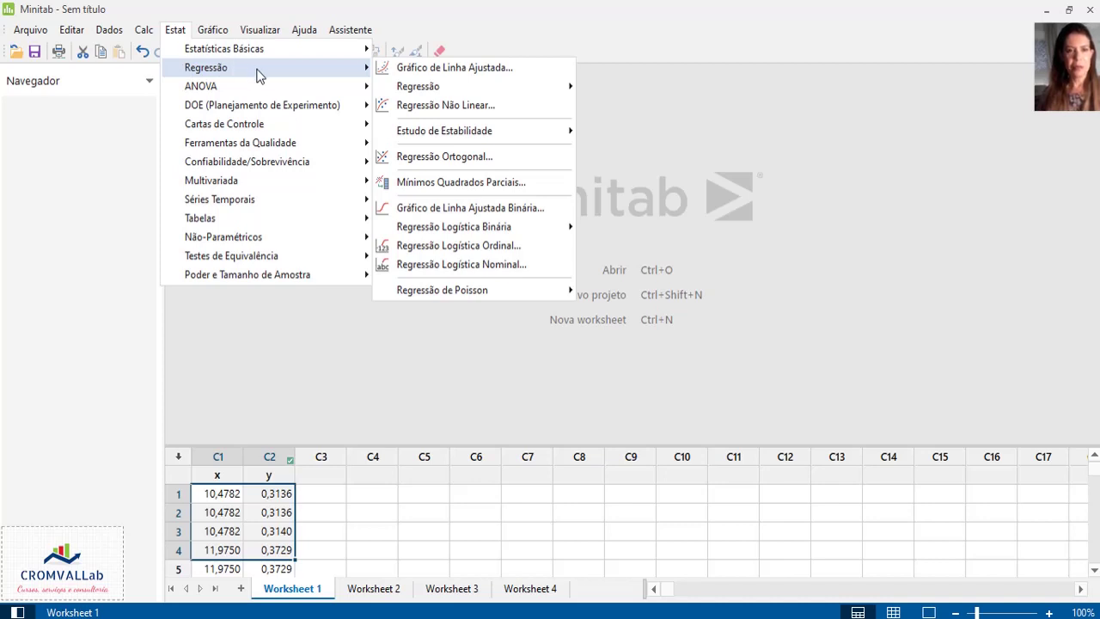
{"action": "left_click", "coordinate": [412, 68]}
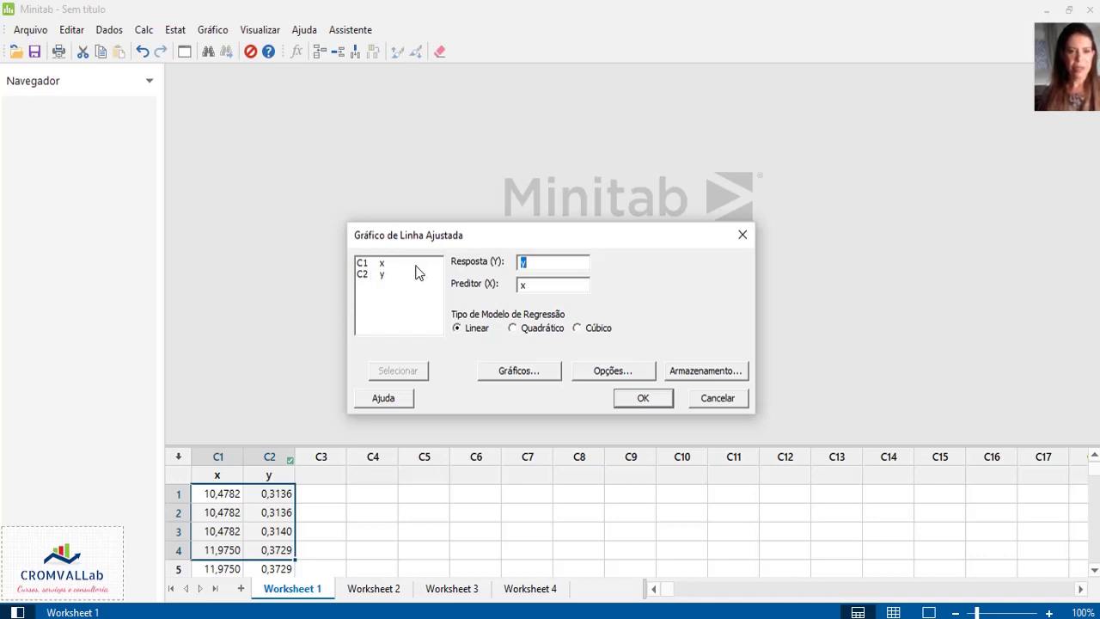
{"action": "left_click", "coordinate": [367, 275]}
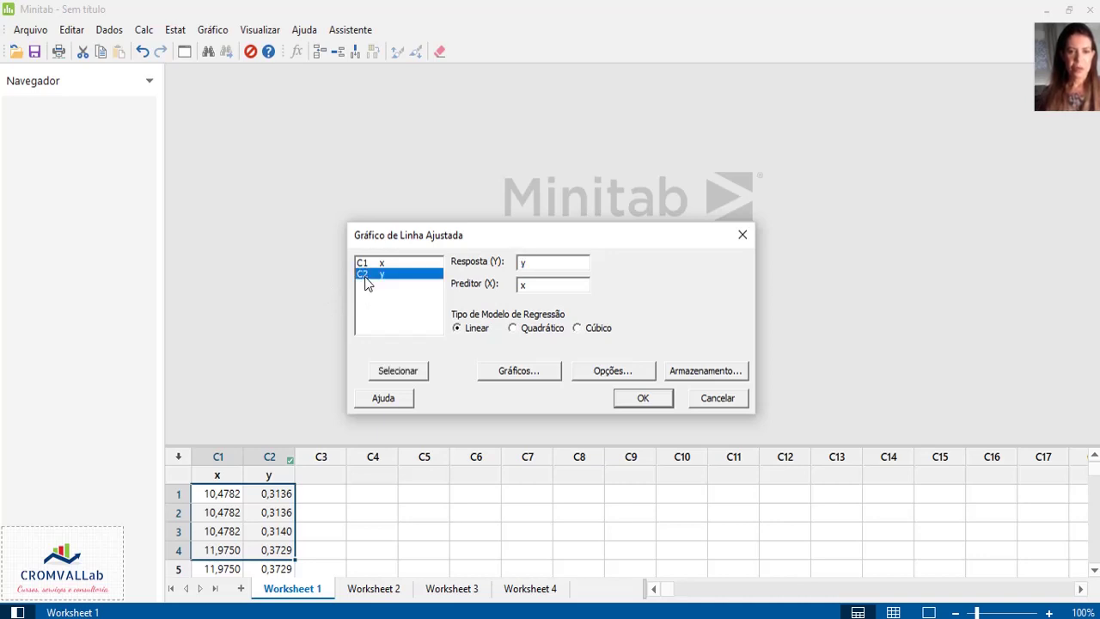
{"action": "left_click", "coordinate": [404, 375]}
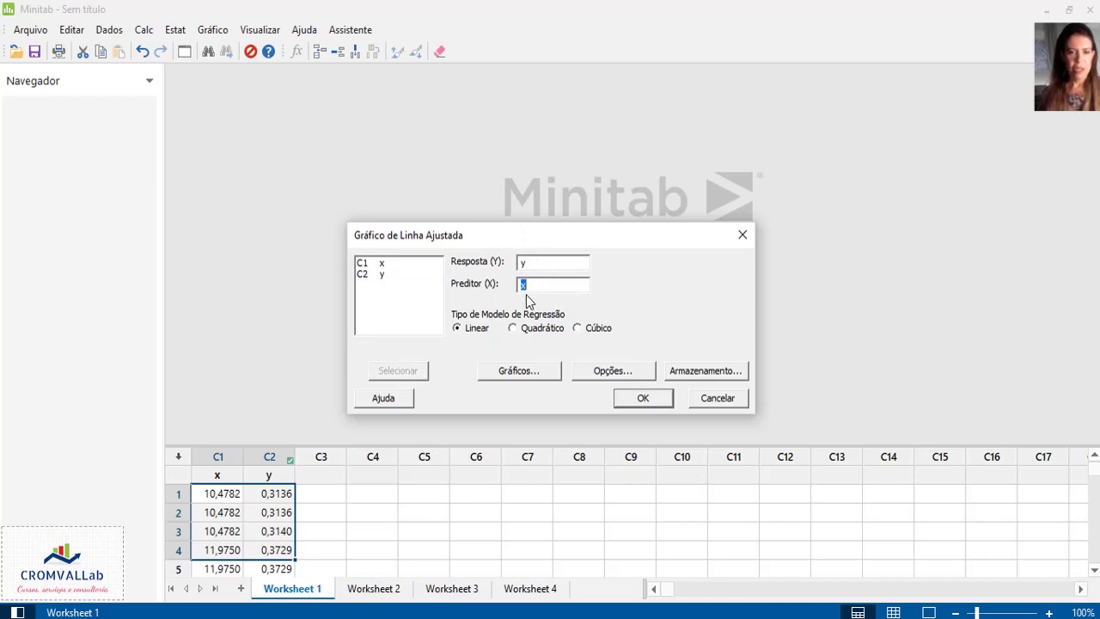
{"action": "left_click", "coordinate": [370, 267]}
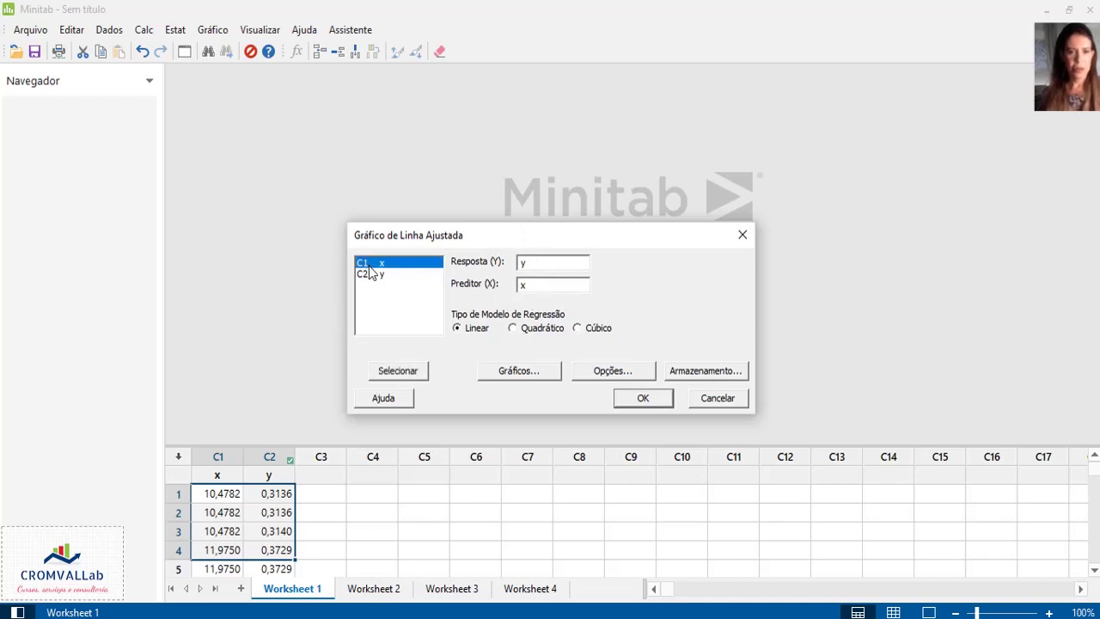
{"action": "left_click", "coordinate": [406, 377]}
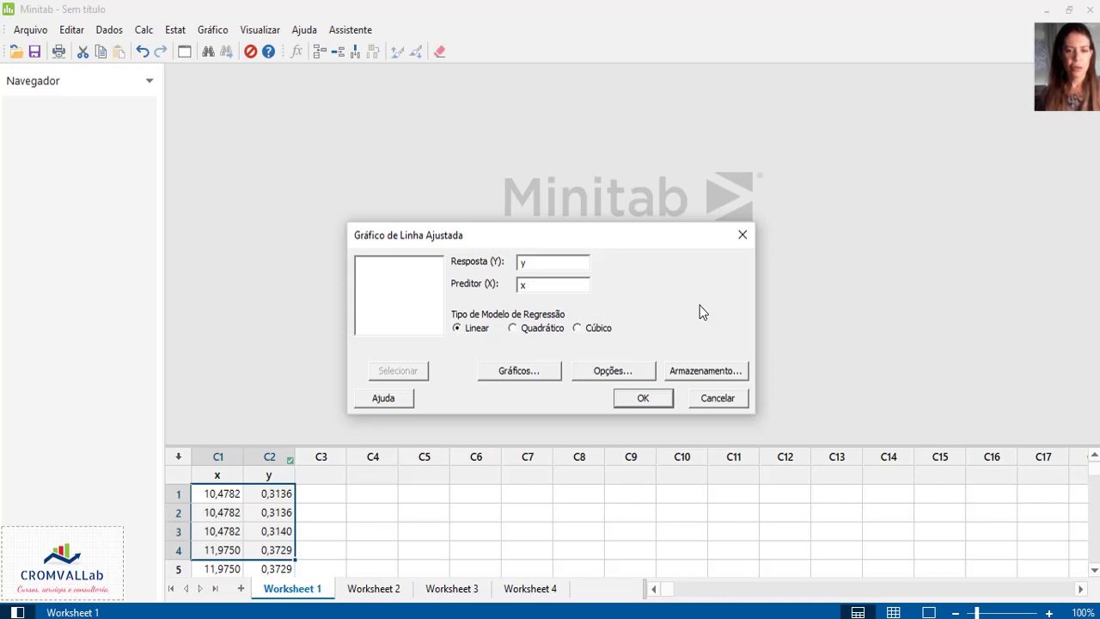
Step: Accept regular individual residual plots (histogram, normal, versus fitted values) and the plot options with a 95,0 confidence level
{"action": "left_click", "coordinate": [539, 369]}
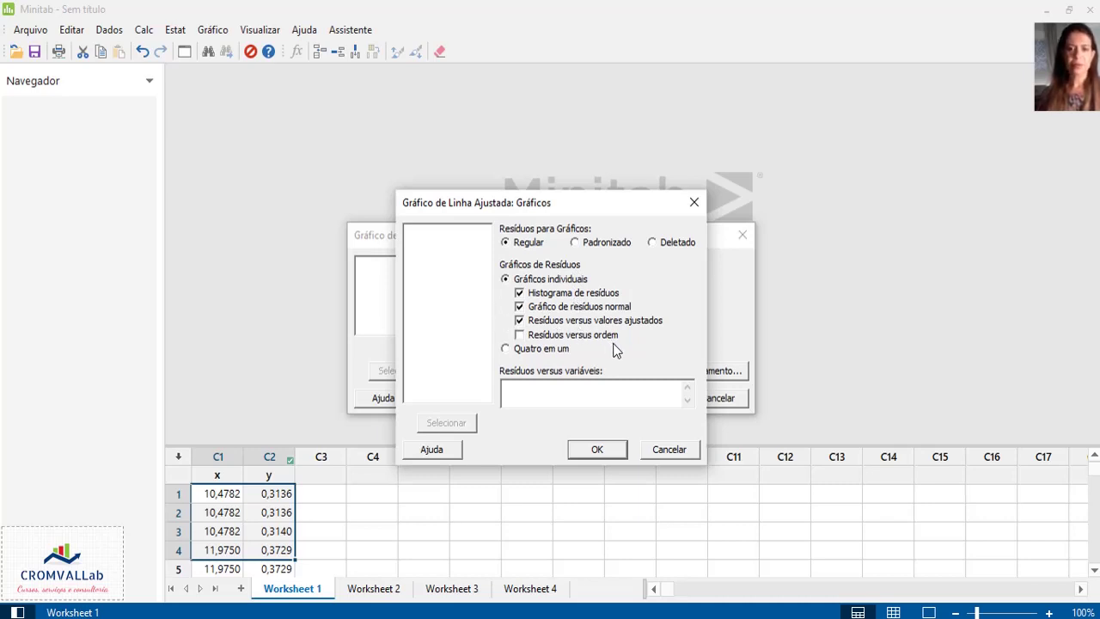
{"action": "left_click", "coordinate": [595, 456]}
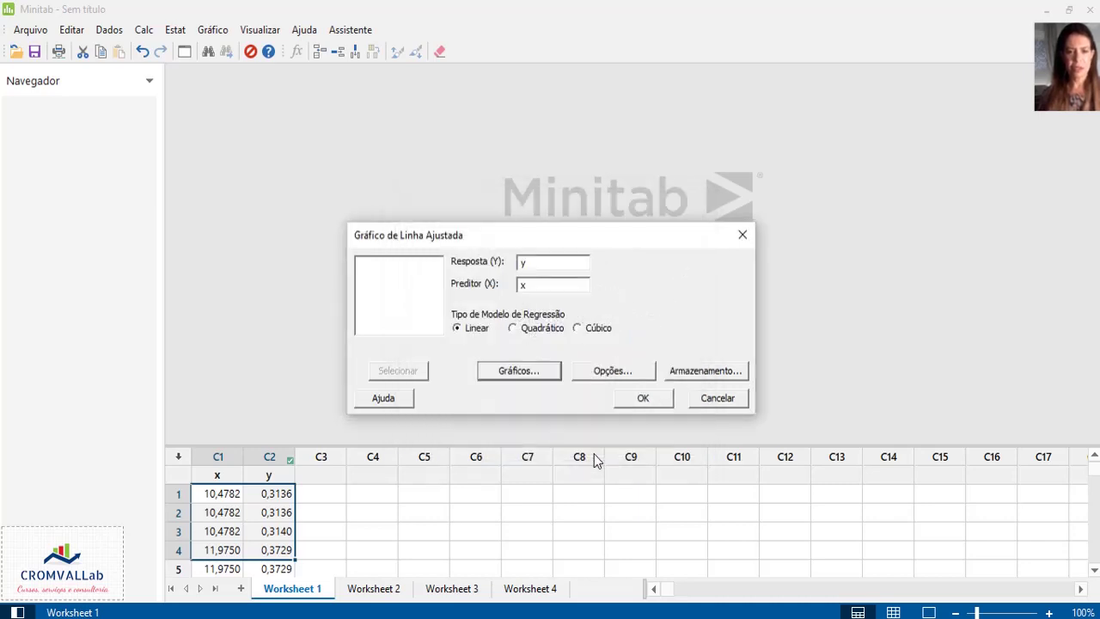
{"action": "left_click", "coordinate": [605, 373]}
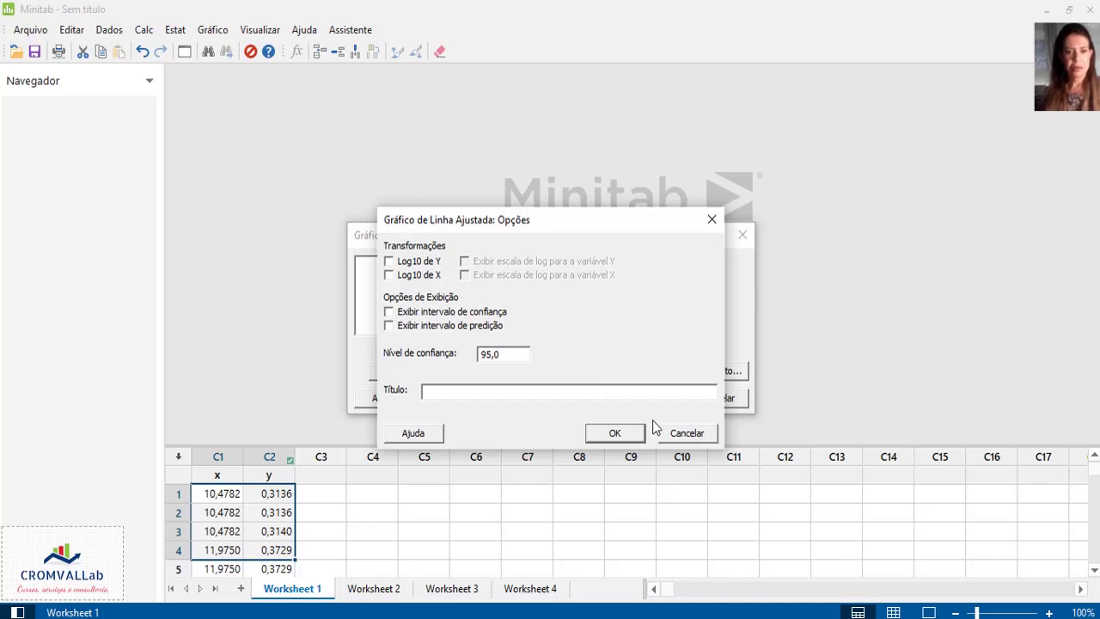
{"action": "left_click", "coordinate": [625, 434]}
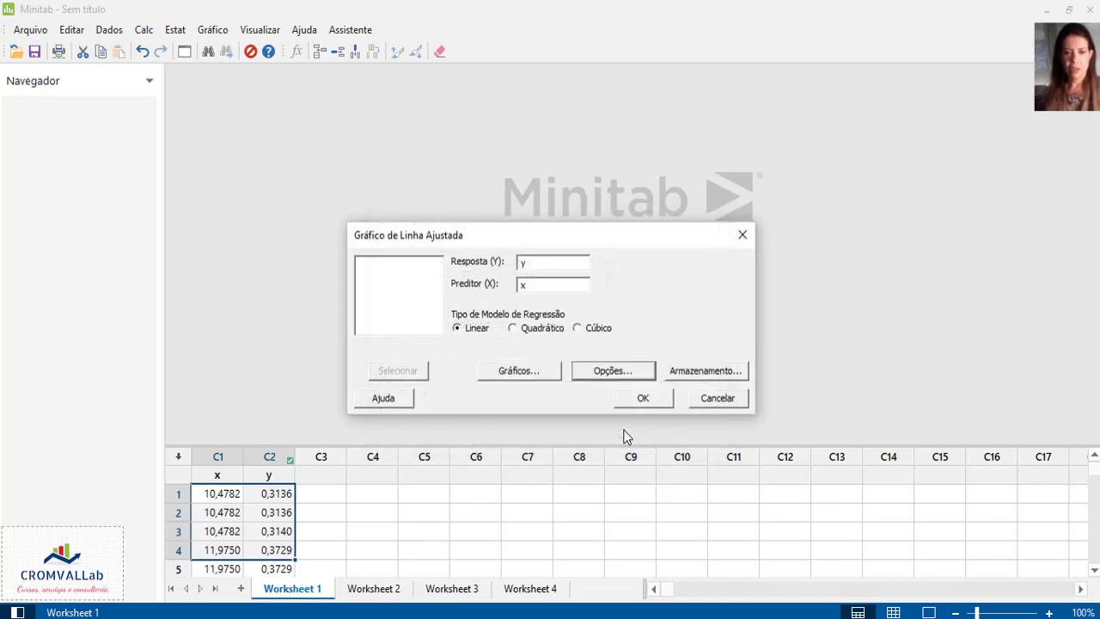
Step: Leave all storage options unselected and run the linear fitted line plot of y versus x
{"action": "left_click", "coordinate": [703, 376]}
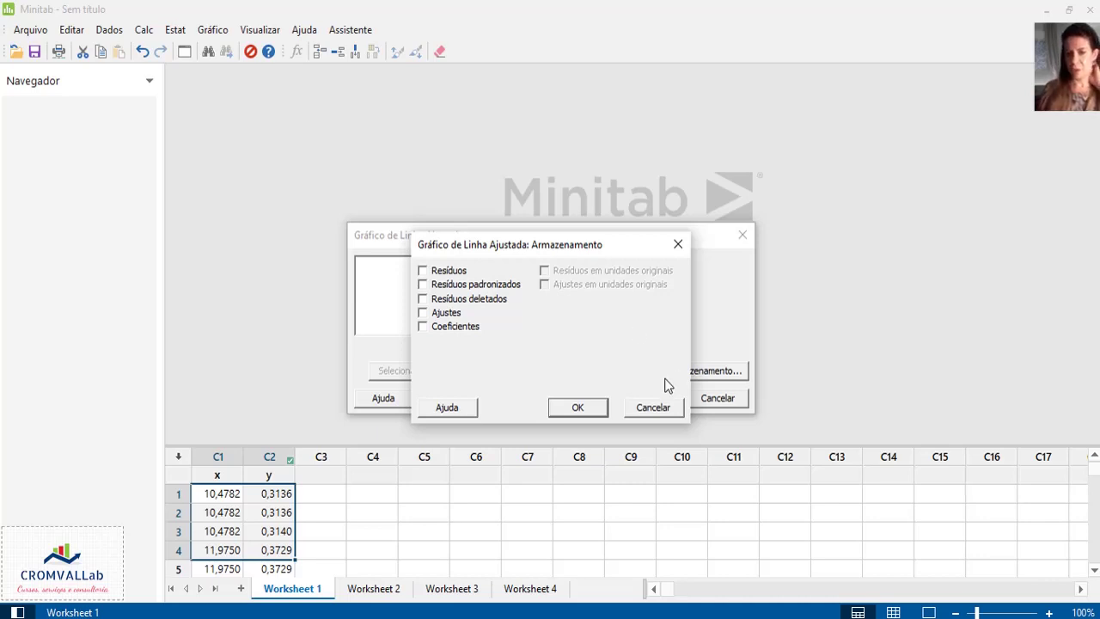
{"action": "left_click", "coordinate": [660, 410]}
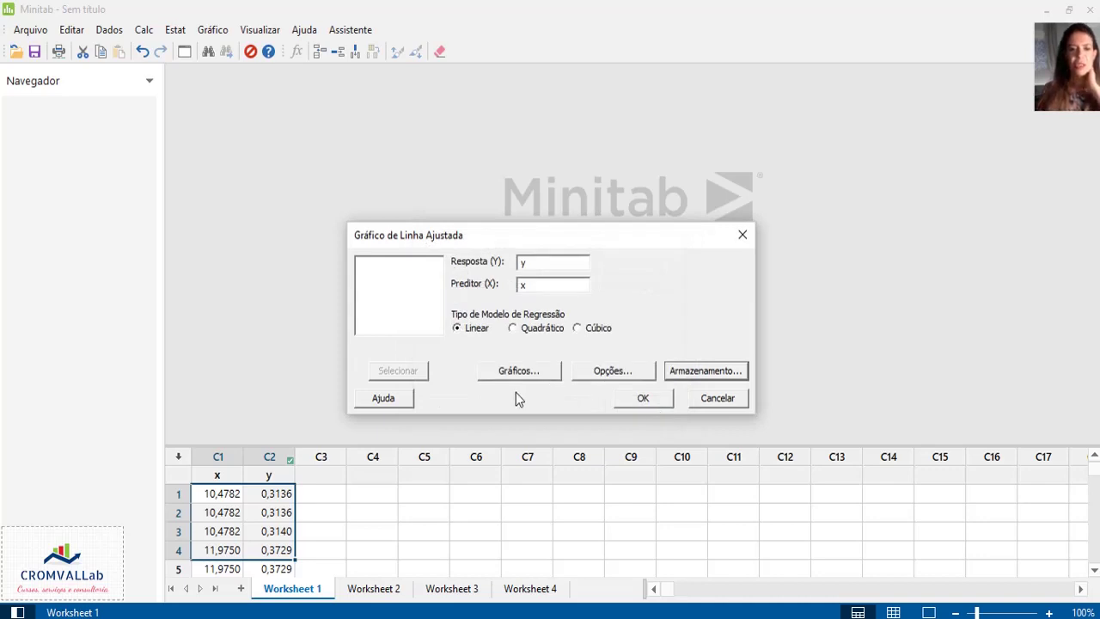
{"action": "left_click", "coordinate": [646, 400]}
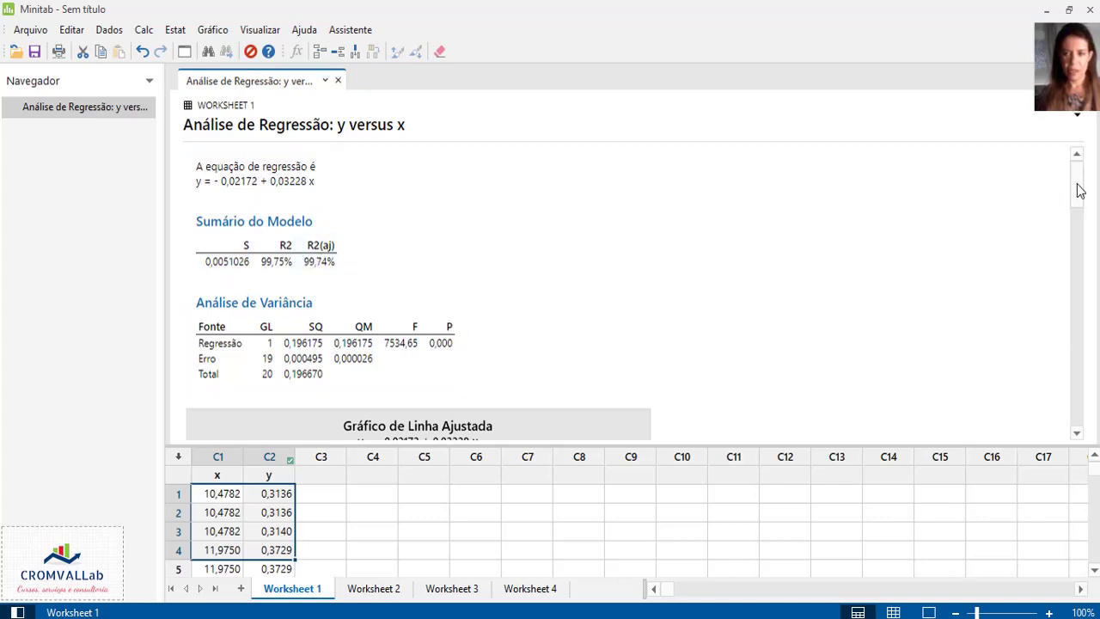
Step: Review the regression output's model summary, analysis of variance, fitted line plot and normal probability plot of the residuals
{"action": "left_click_drag", "start_coordinate": [1075, 188], "coordinate": [1075, 209]}
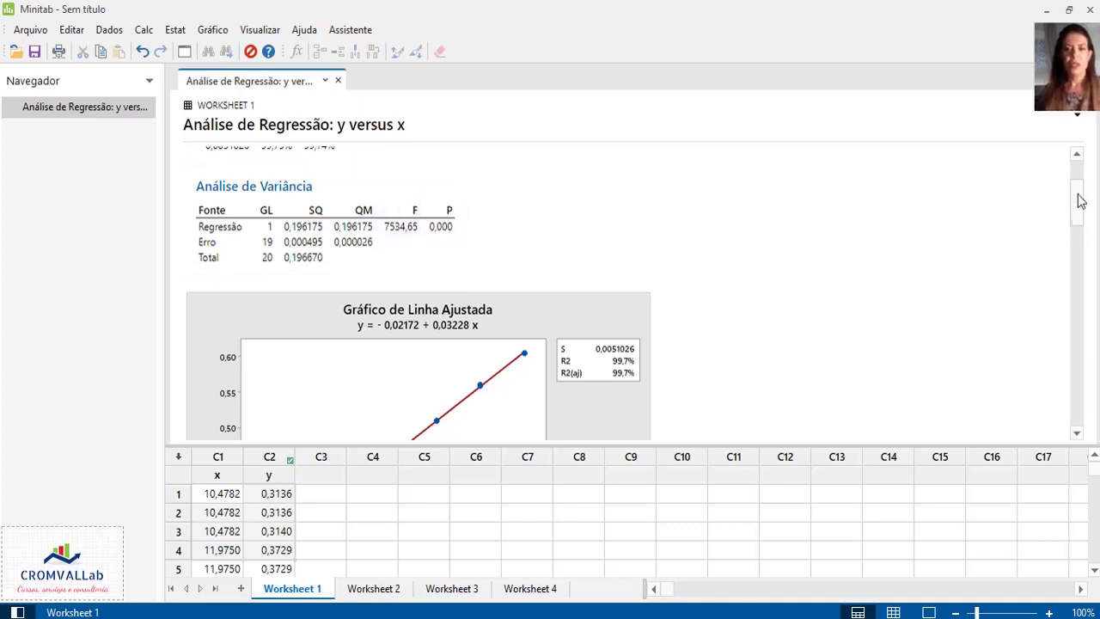
{"action": "left_click_drag", "start_coordinate": [1081, 197], "coordinate": [1086, 223]}
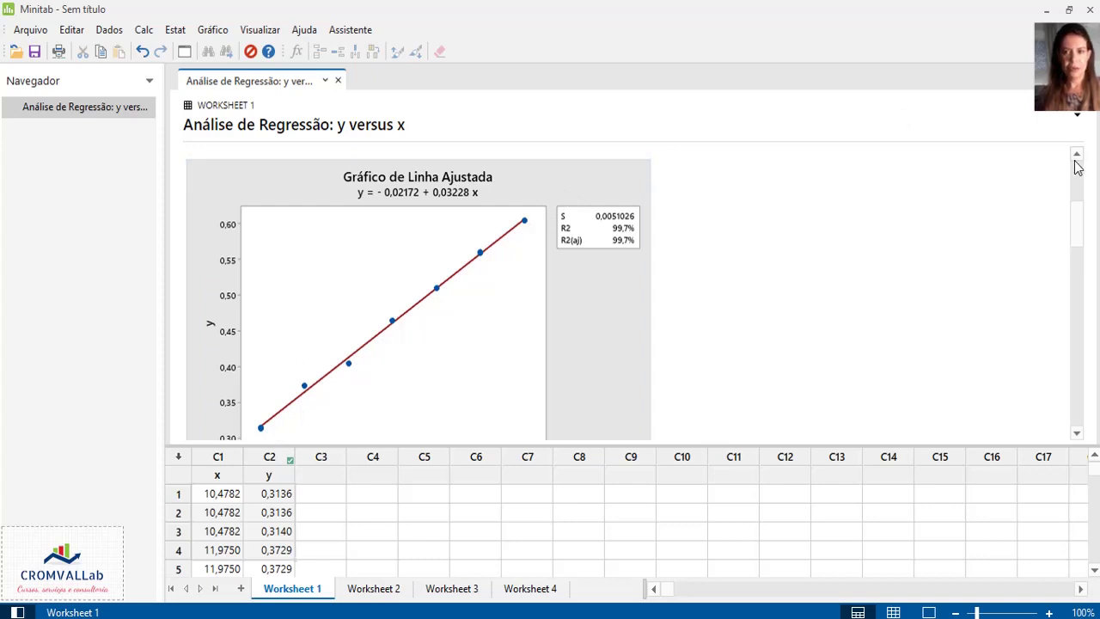
{"action": "left_click_drag", "start_coordinate": [1081, 228], "coordinate": [1085, 287]}
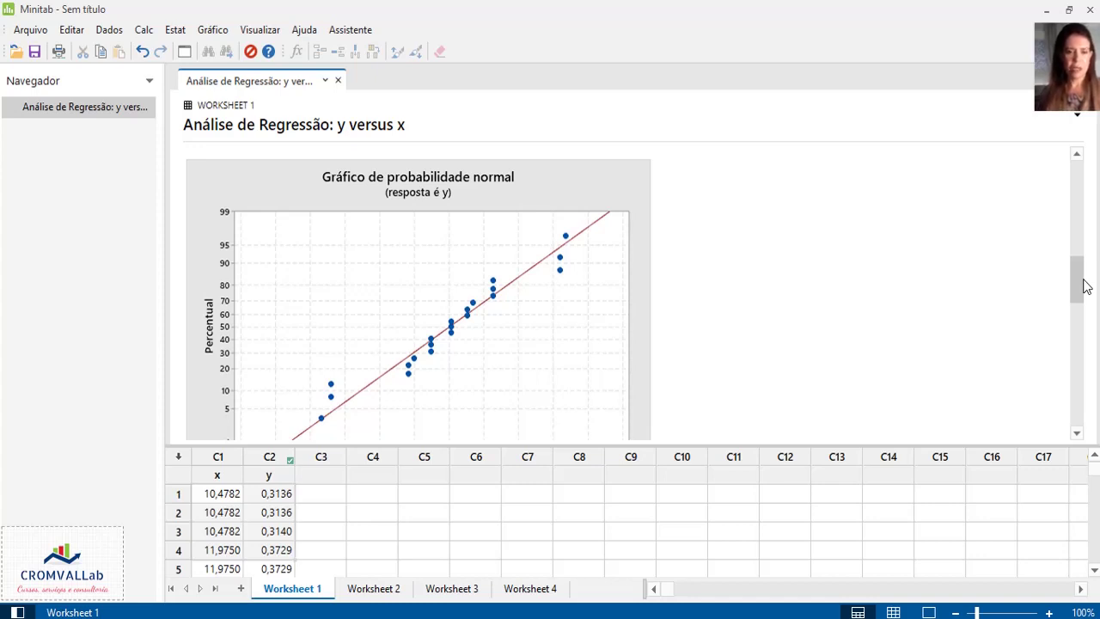
{"action": "left_click_drag", "start_coordinate": [1086, 286], "coordinate": [1086, 292]}
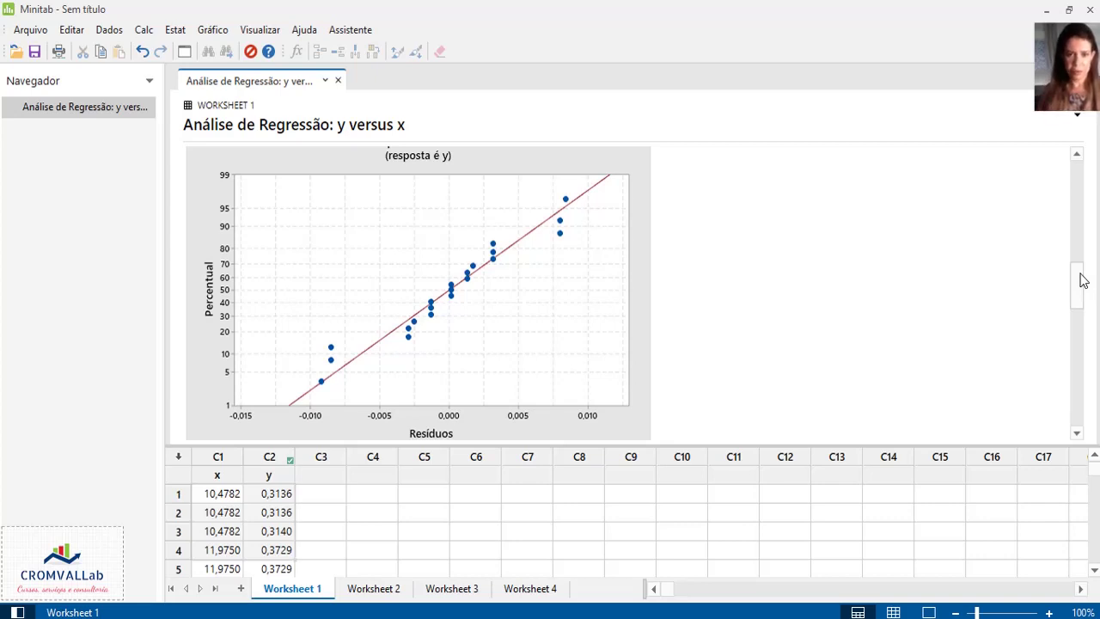
{"action": "scroll", "coordinate": [1079, 281], "scroll_direction": "down", "scroll_amount": 1}
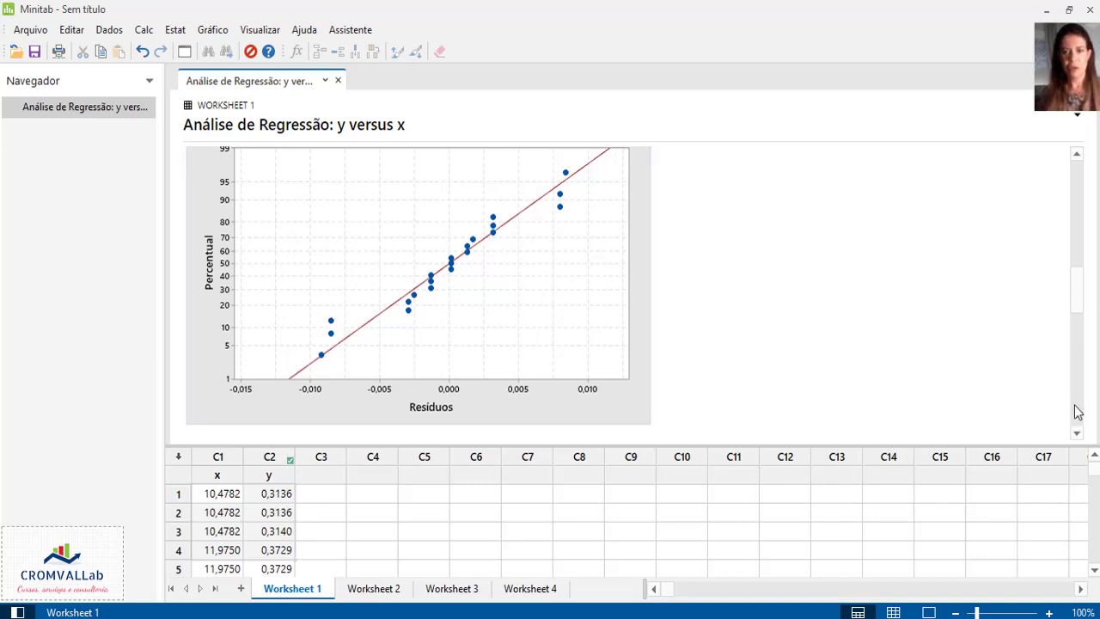
Step: Examine the residuals versus fitted values plot and the residual histogram in the regression output
{"action": "left_click", "coordinate": [1077, 434]}
{"action": "left_click", "coordinate": [1077, 434]}
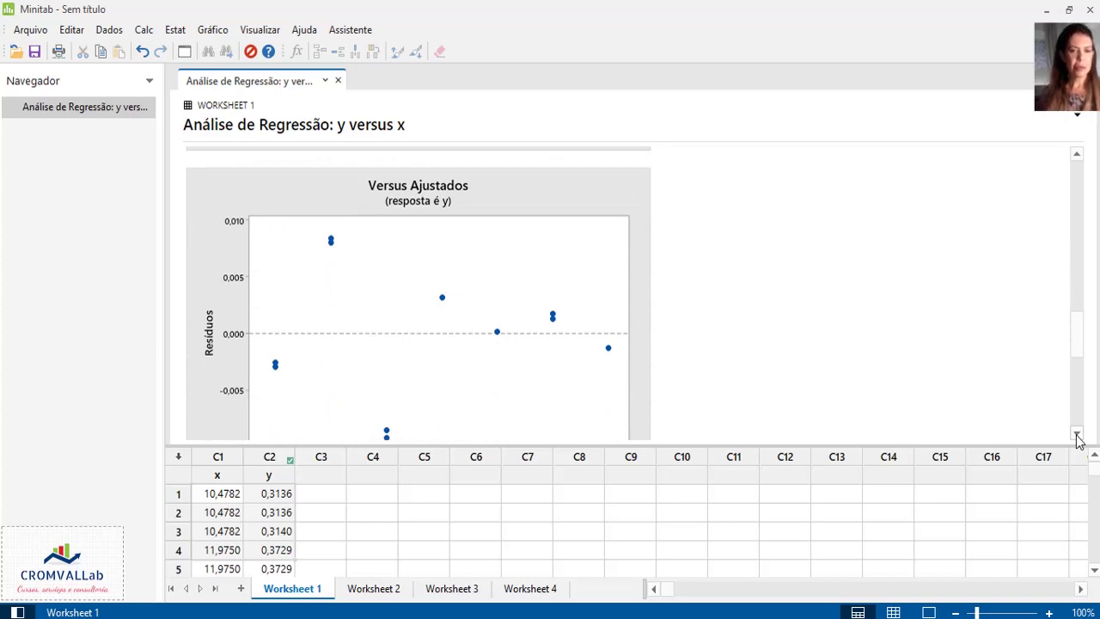
{"action": "left_click", "coordinate": [1077, 434]}
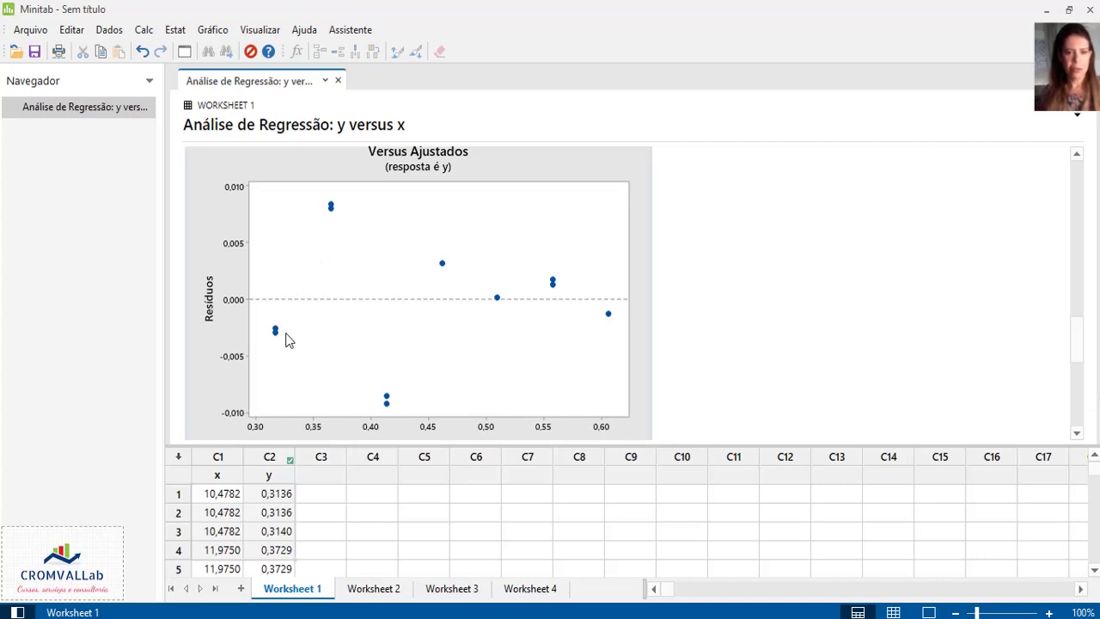
{"action": "left_click", "coordinate": [1077, 434]}
{"action": "left_click", "coordinate": [1077, 434]}
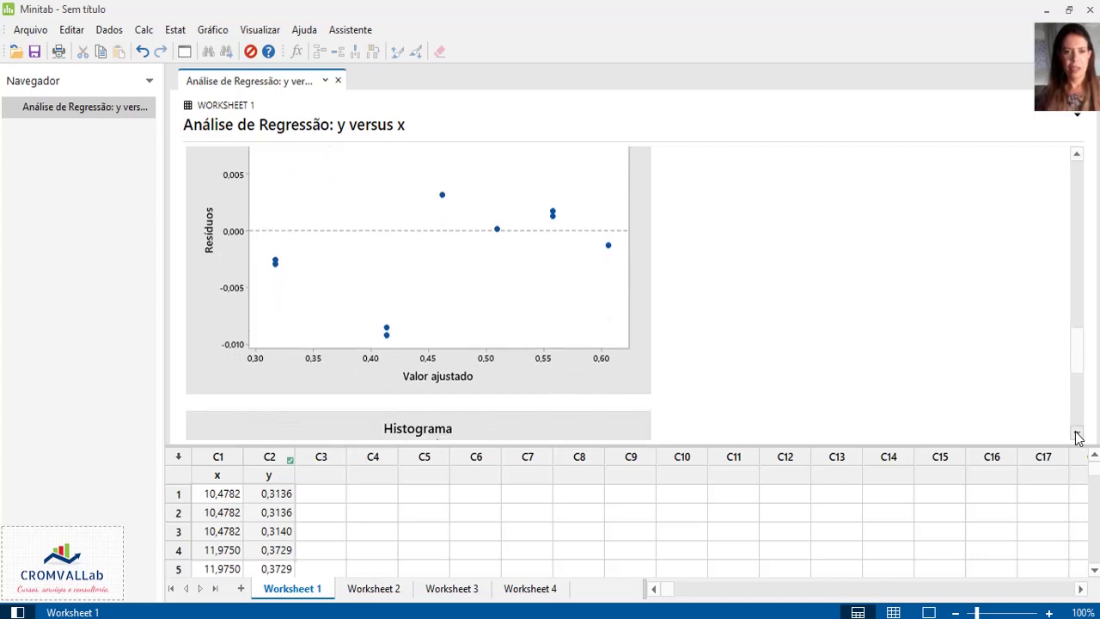
{"action": "left_click", "coordinate": [1077, 434]}
{"action": "left_click", "coordinate": [1077, 434]}
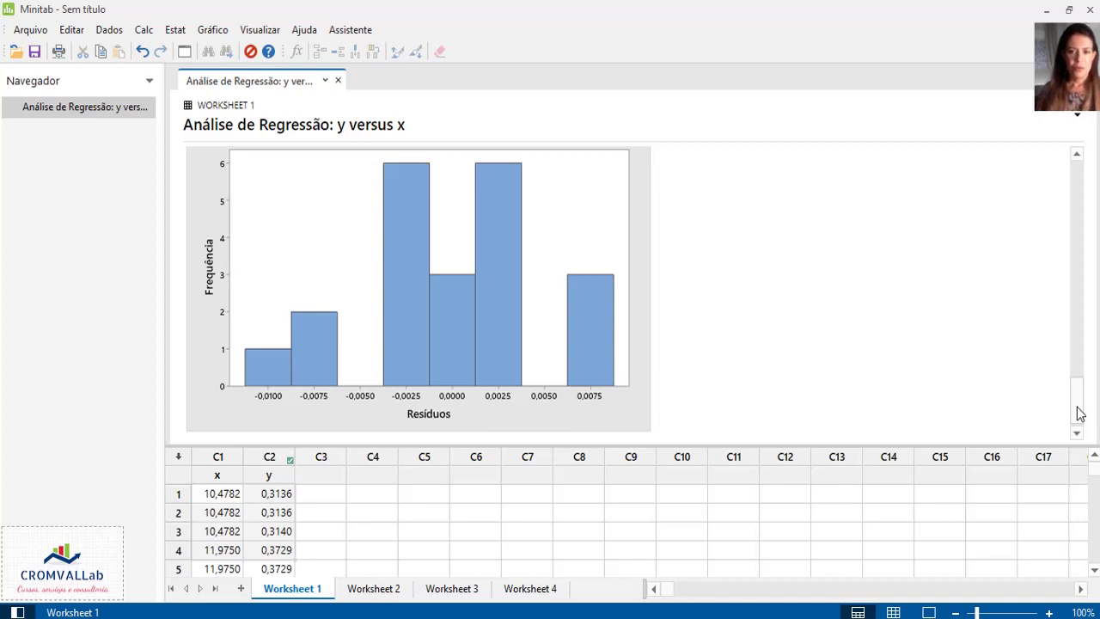
{"action": "left_click_drag", "start_coordinate": [1081, 413], "coordinate": [1081, 430]}
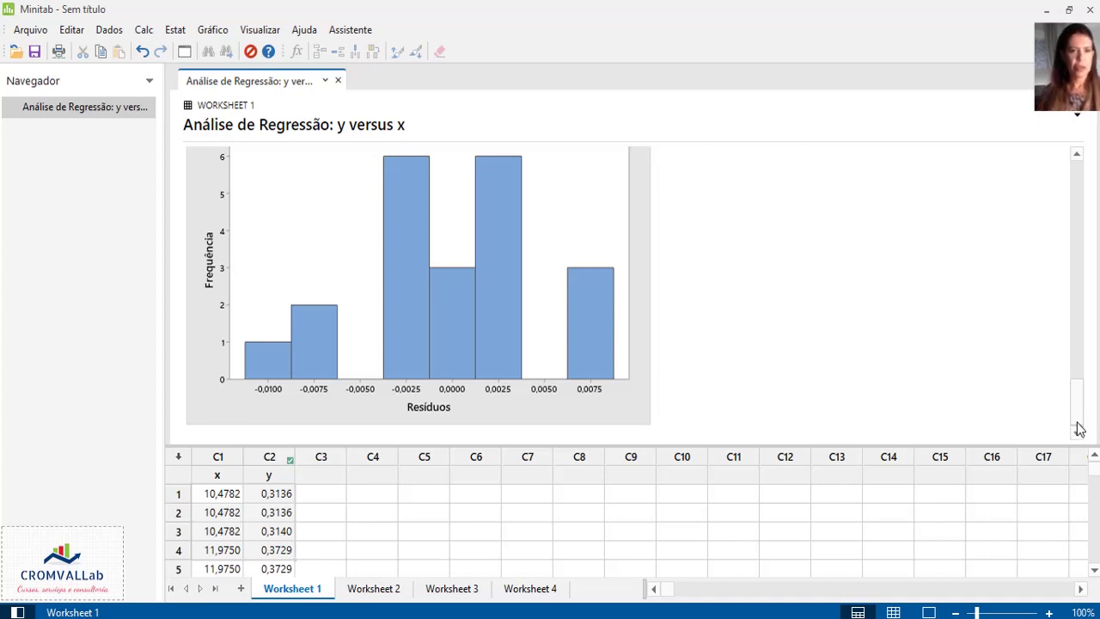
Step: Start a Fit Regression Model analysis with only column y as the response
{"action": "left_click", "coordinate": [173, 31]}
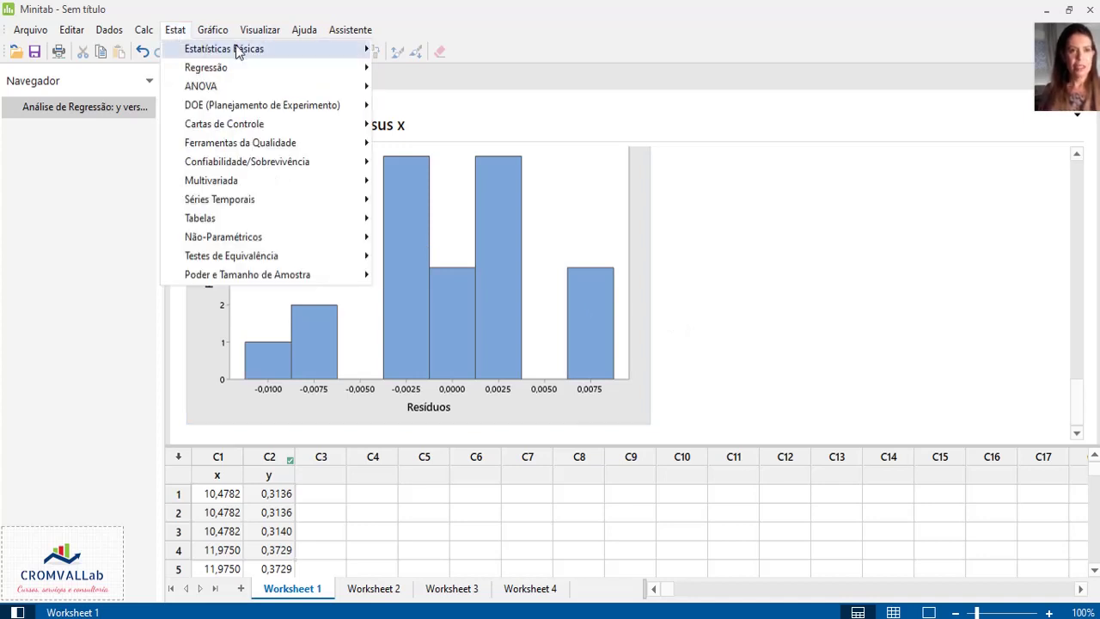
{"action": "mouse_move", "coordinate": [247, 57]}
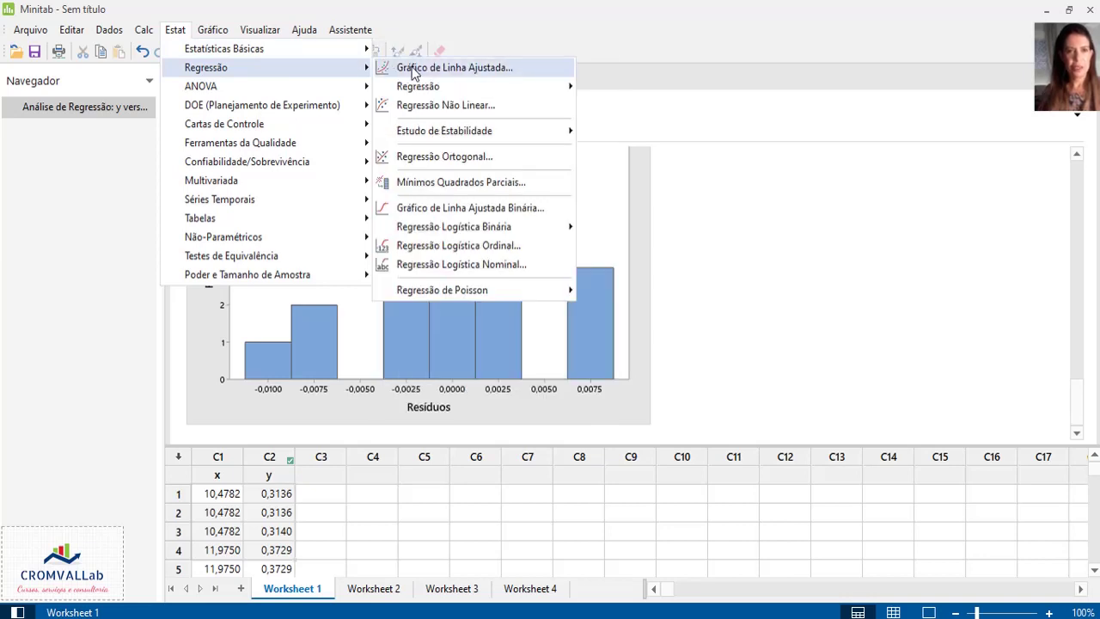
{"action": "mouse_move", "coordinate": [436, 88]}
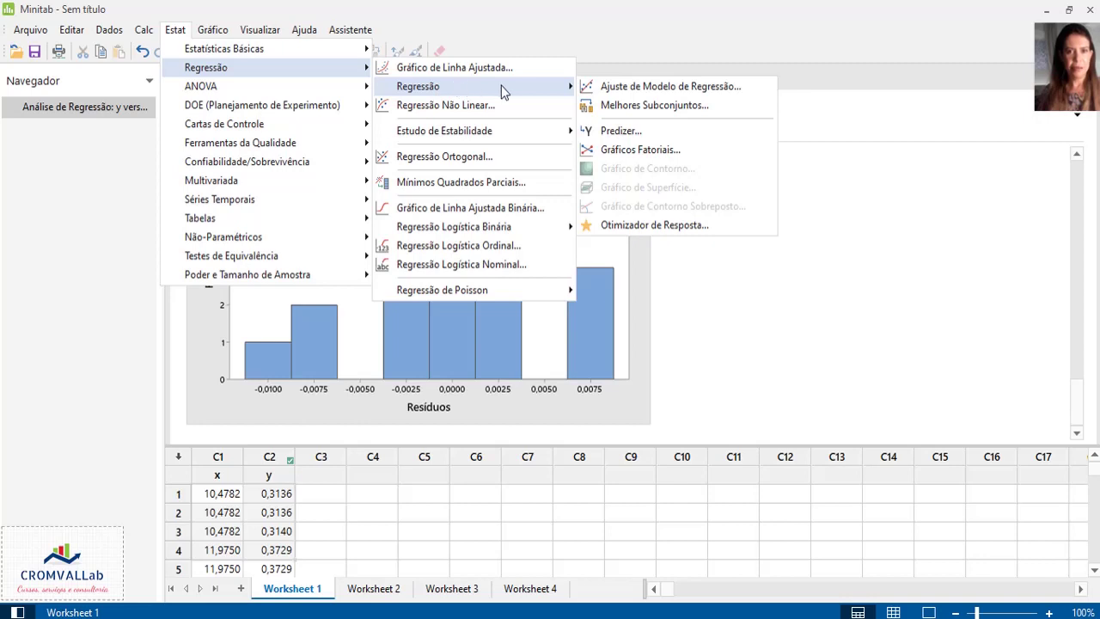
{"action": "left_click", "coordinate": [619, 92]}
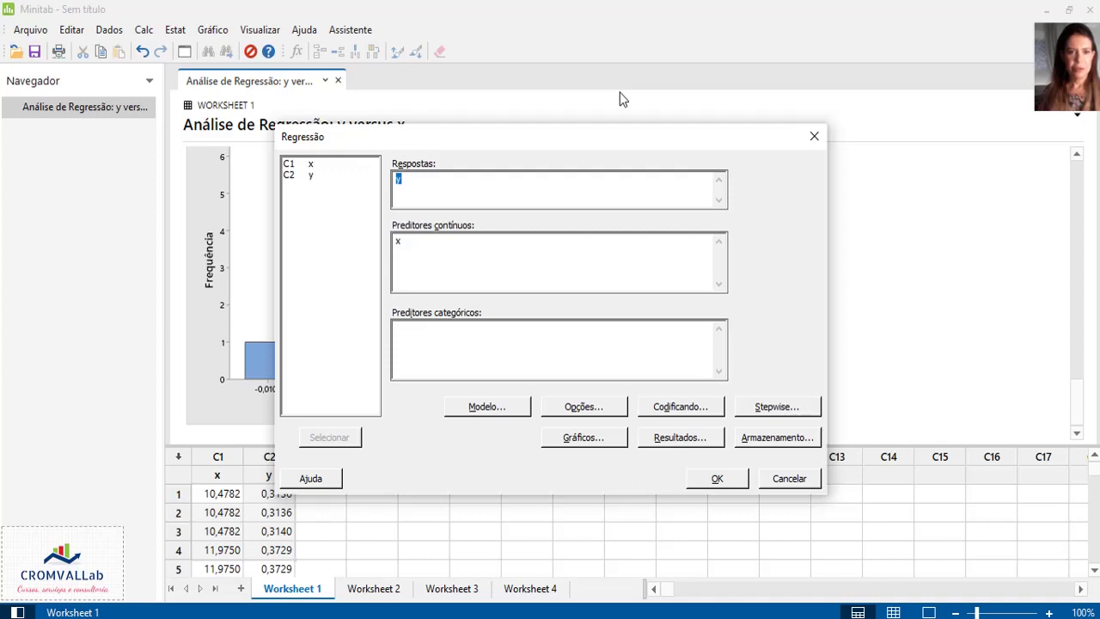
{"action": "left_click", "coordinate": [291, 177]}
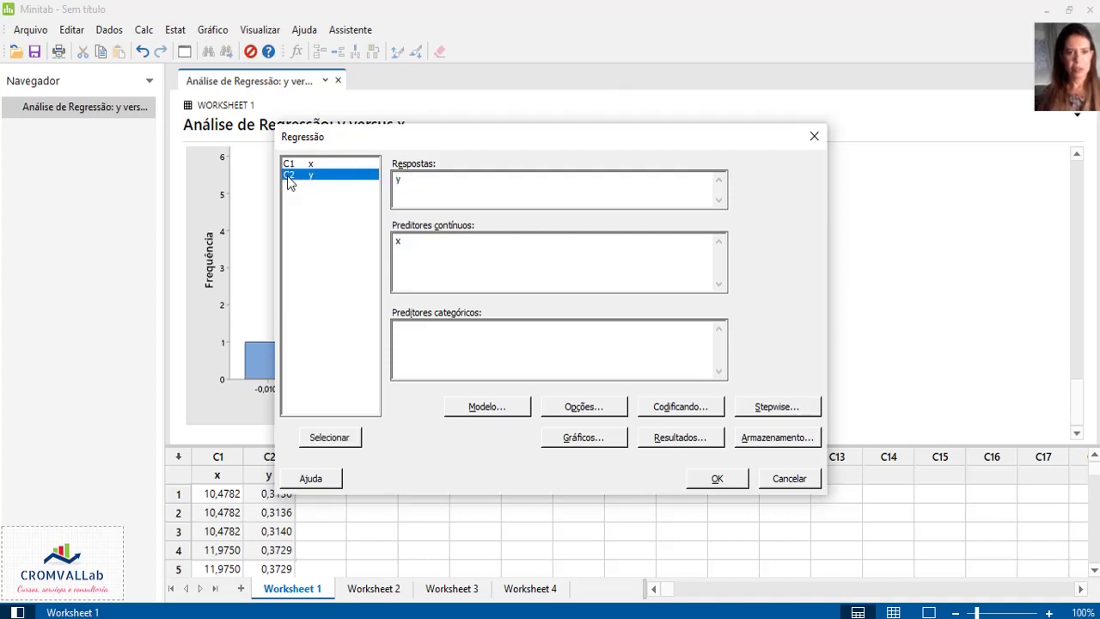
{"action": "left_click", "coordinate": [334, 439]}
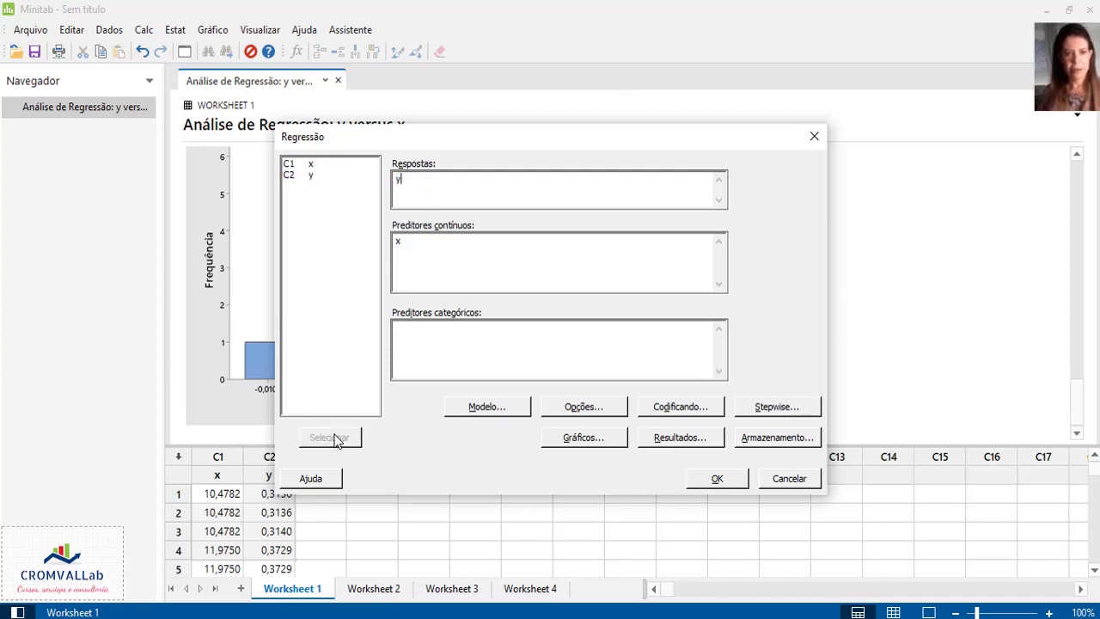
{"action": "left_click", "coordinate": [300, 164]}
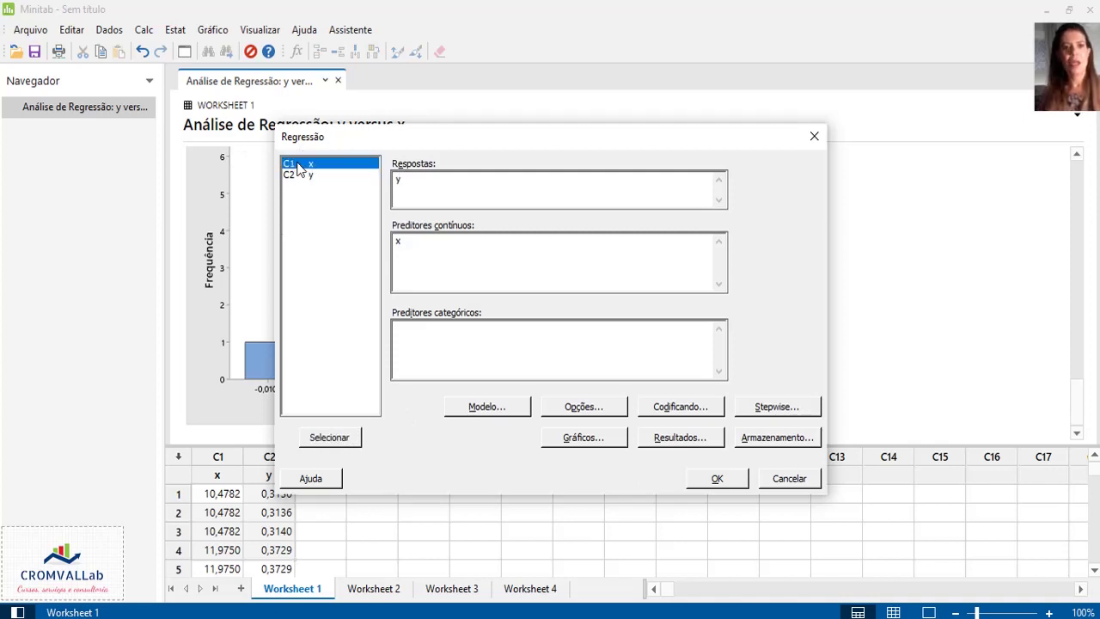
{"action": "left_click", "coordinate": [318, 438]}
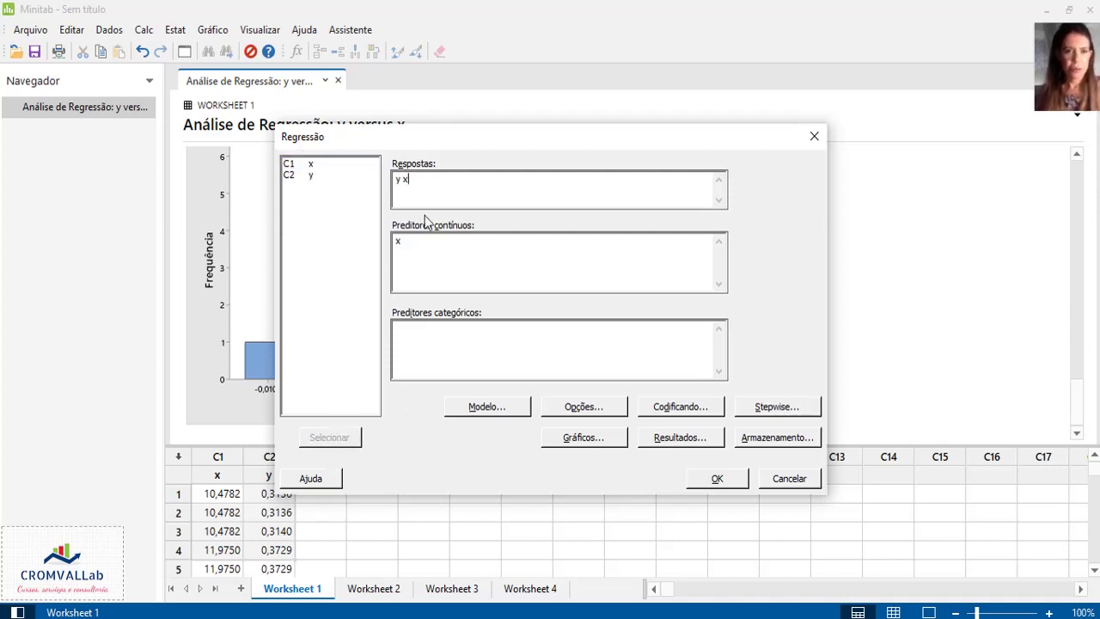
{"action": "key", "text": "BackSpace"}
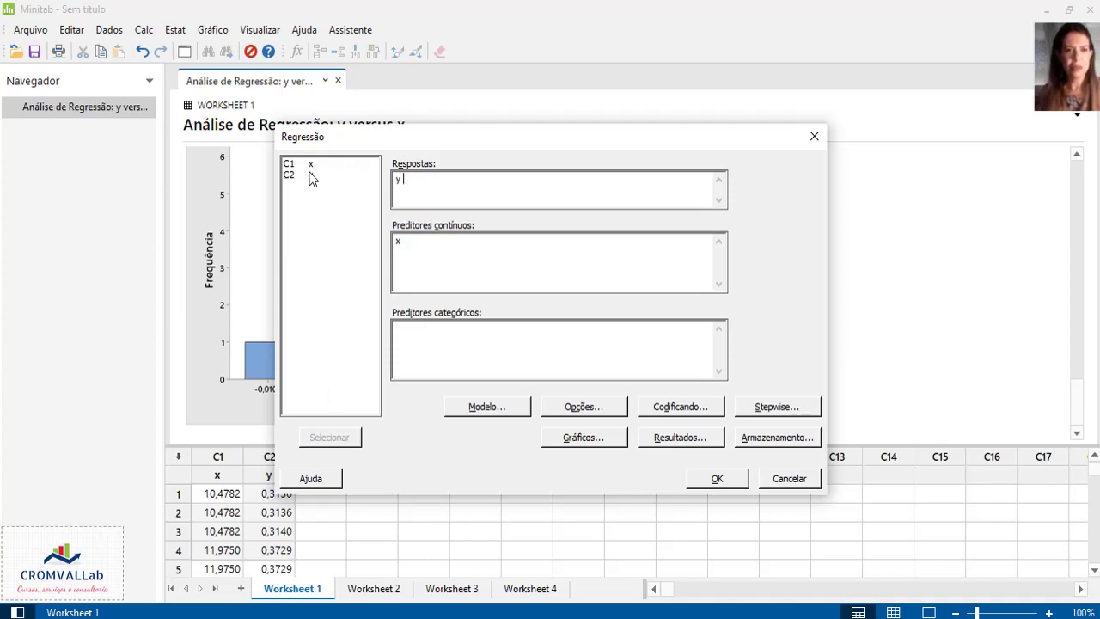
Step: Set column x as the only continuous predictor of the regression model
{"action": "left_click", "coordinate": [444, 250]}
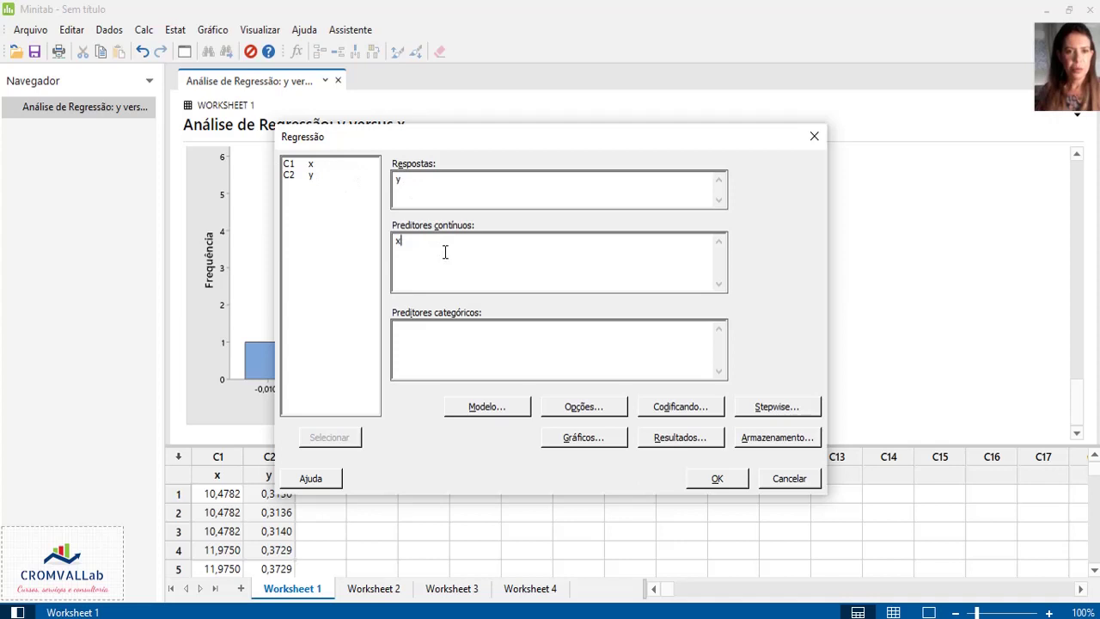
{"action": "left_click", "coordinate": [289, 165]}
{"action": "left_click", "coordinate": [337, 440]}
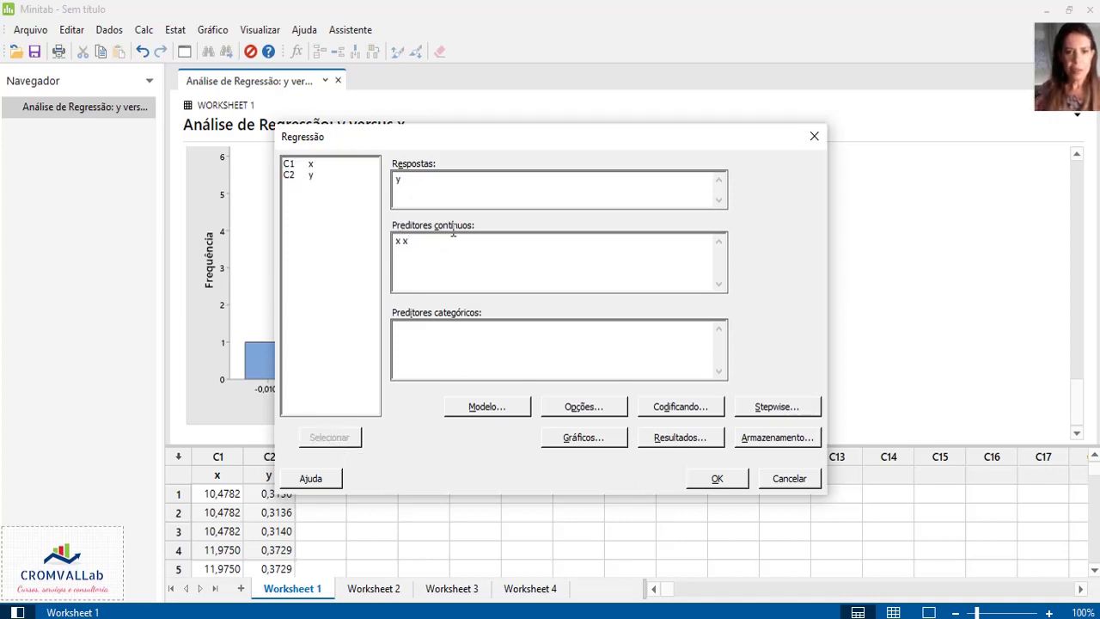
{"action": "key", "text": "BackSpace"}
{"action": "key", "text": "BackSpace"}
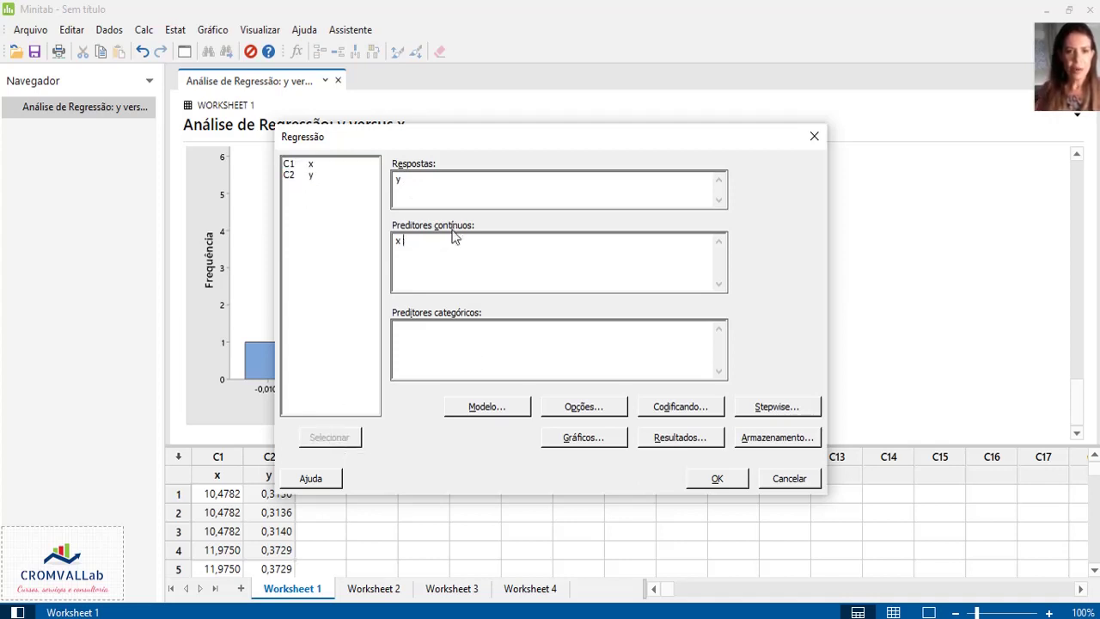
Step: Accept a model with term x and a constant, and options with 95 confidence, two-sided intervals, adjusted Type III sums of squares and no Box-Cox transformation
{"action": "left_click", "coordinate": [490, 410]}
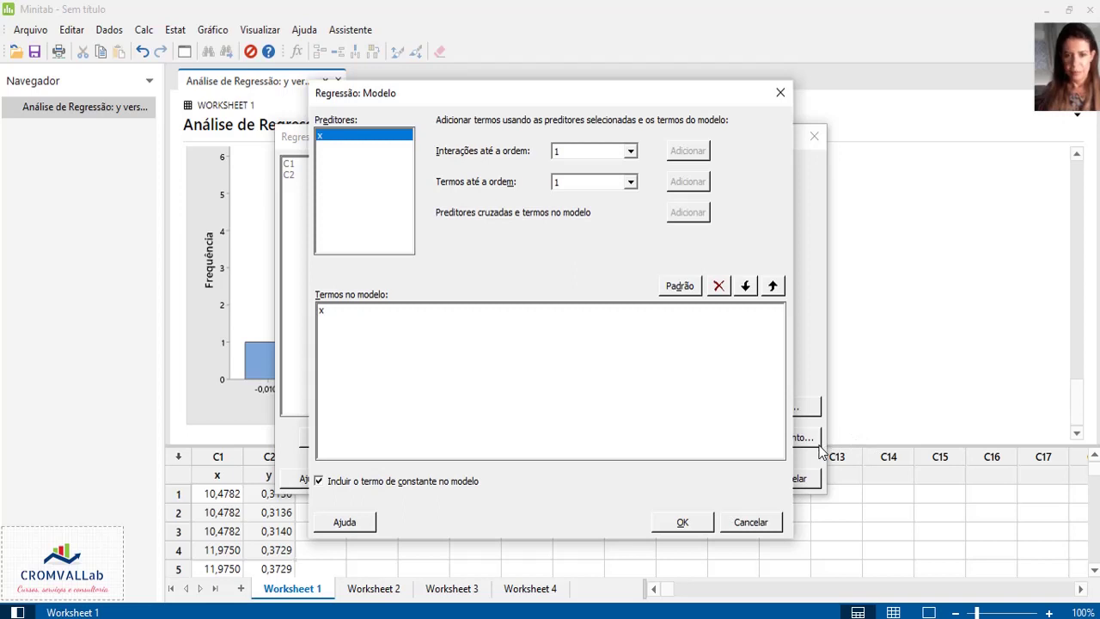
{"action": "left_click", "coordinate": [683, 524]}
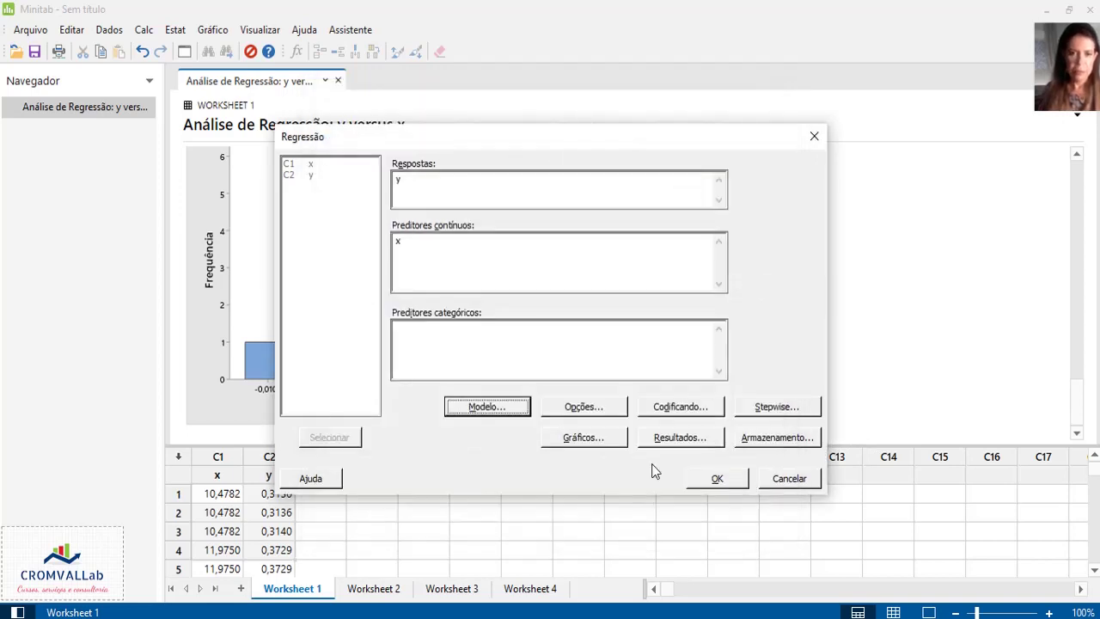
{"action": "left_click", "coordinate": [596, 412]}
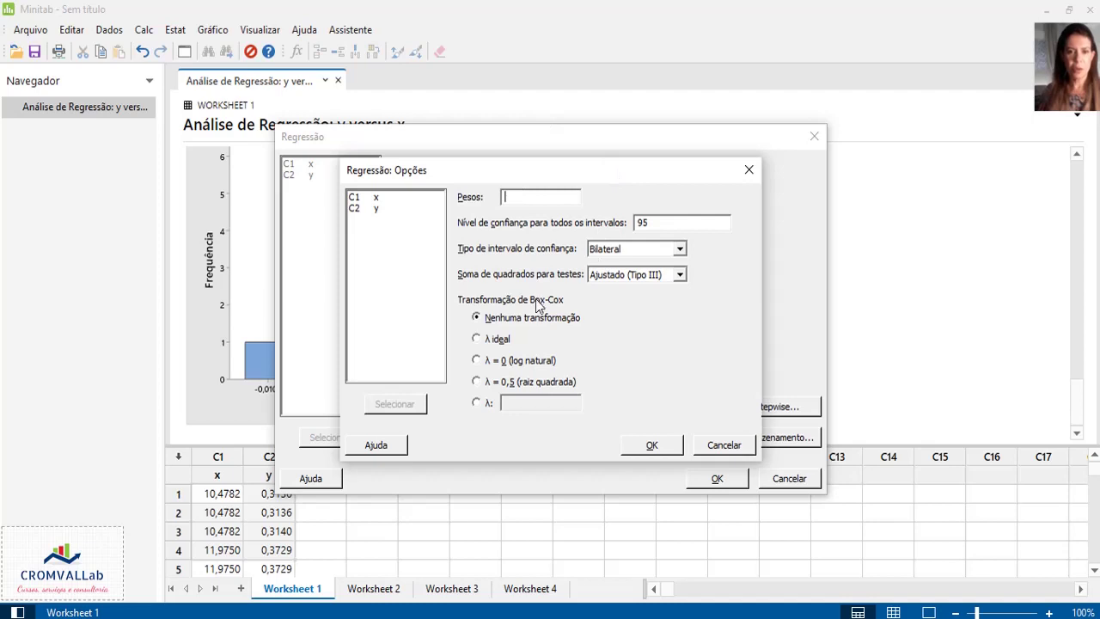
{"action": "left_click", "coordinate": [651, 446]}
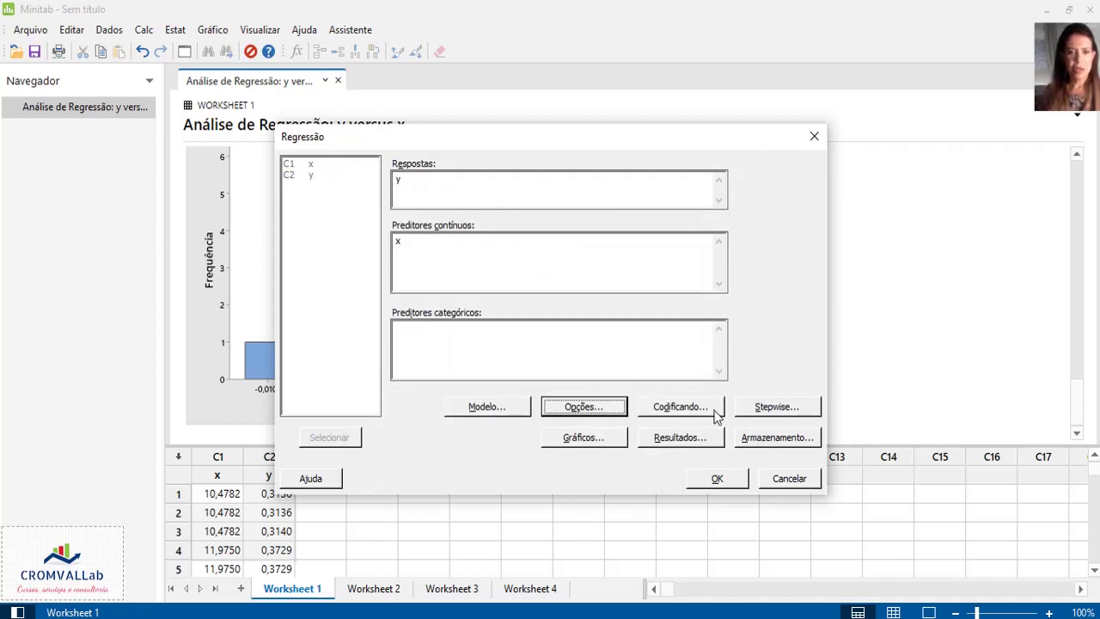
Step: Turn off the Pareto effects chart and accept all four individual plots of the regular residuals
{"action": "left_click", "coordinate": [584, 439]}
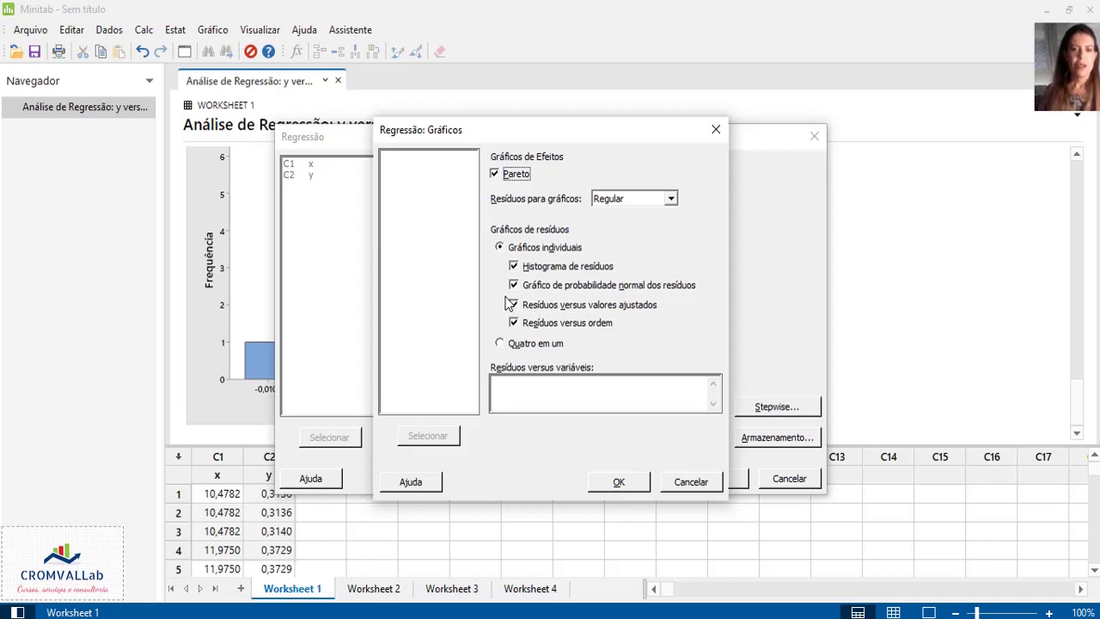
{"action": "left_click", "coordinate": [495, 174]}
{"action": "left_click", "coordinate": [624, 483]}
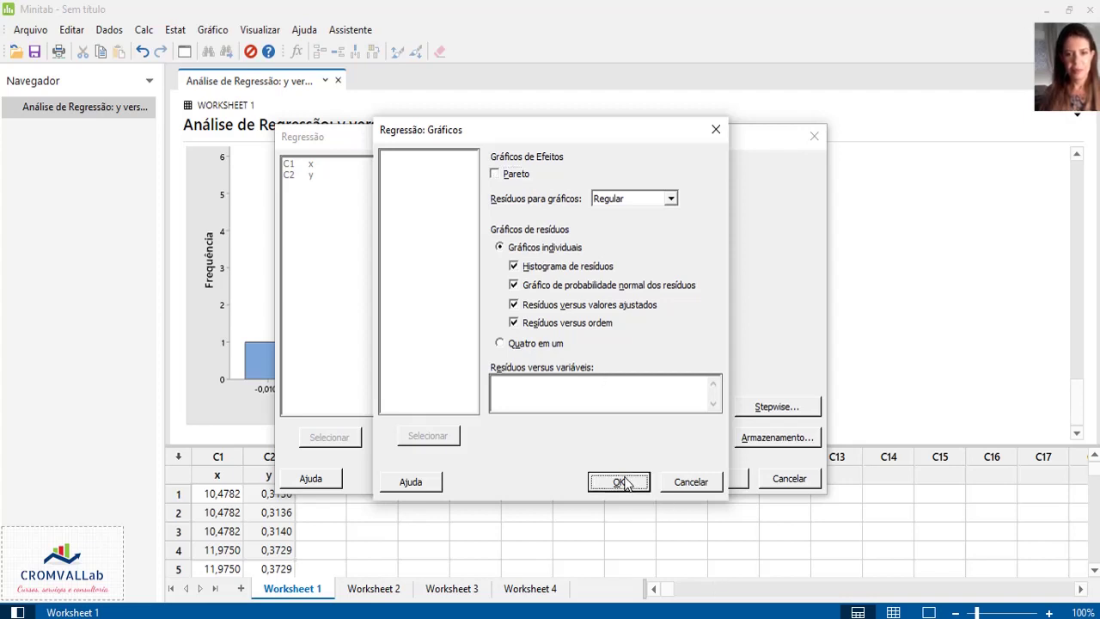
Step: Accept simple result tables with diagnostics only for unusual observations and the Durbin-Watson statistic, and run the regression of y on x
{"action": "left_click", "coordinate": [686, 441]}
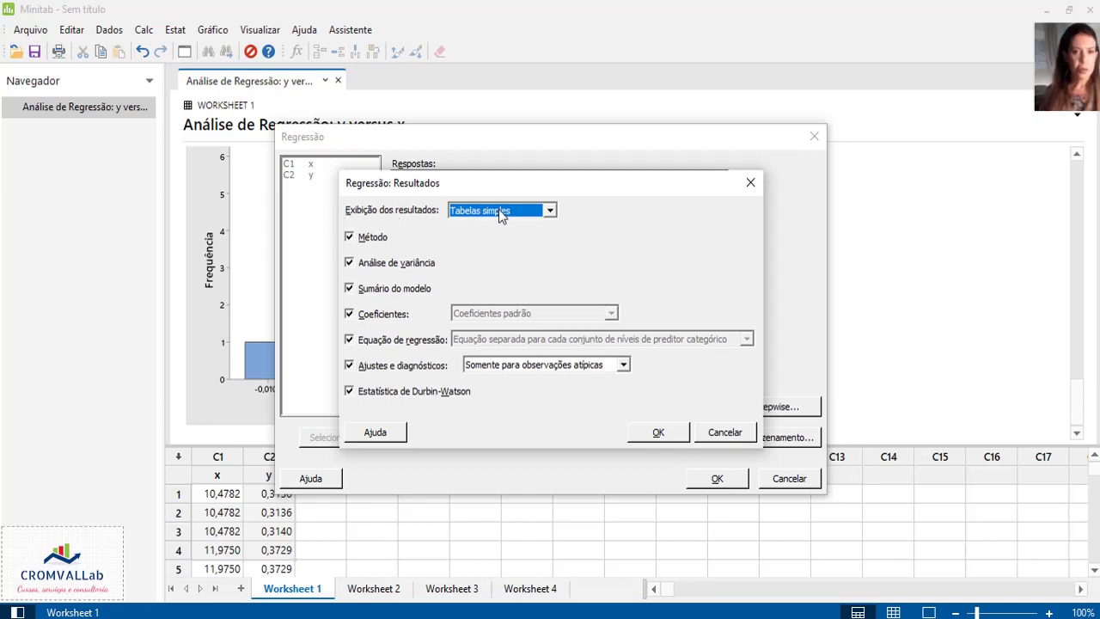
{"action": "left_click", "coordinate": [549, 211]}
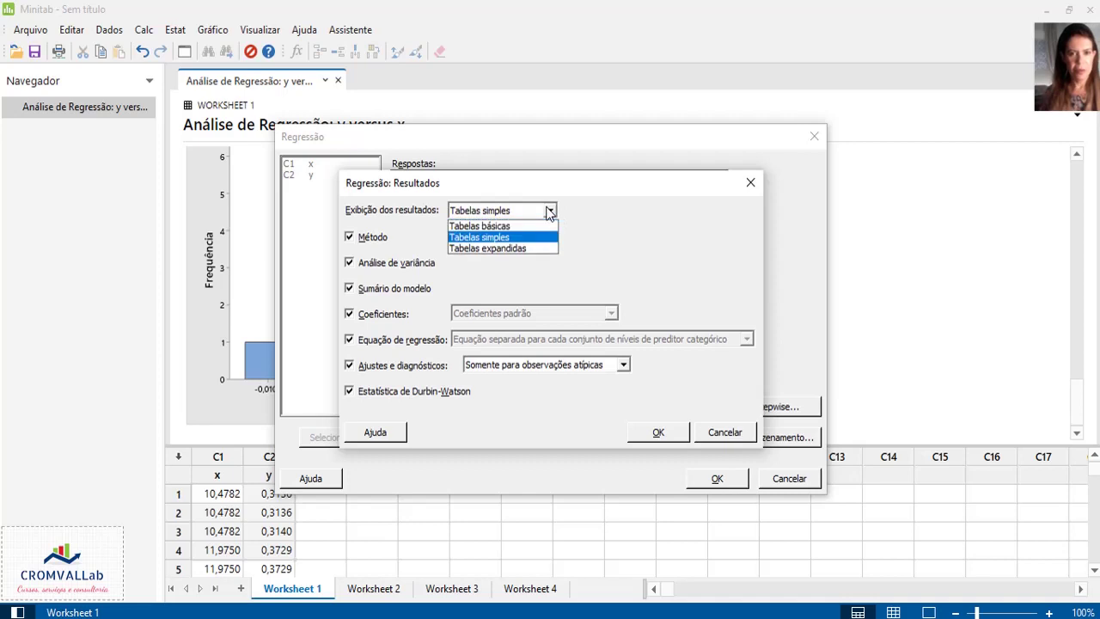
{"action": "left_click", "coordinate": [501, 237]}
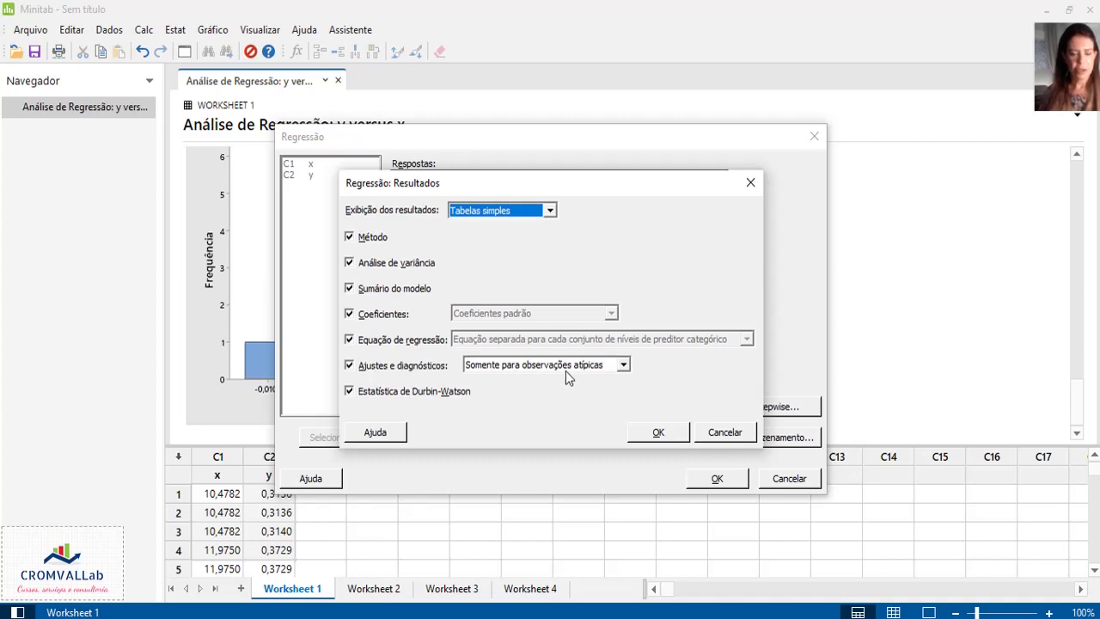
{"action": "left_click", "coordinate": [623, 365]}
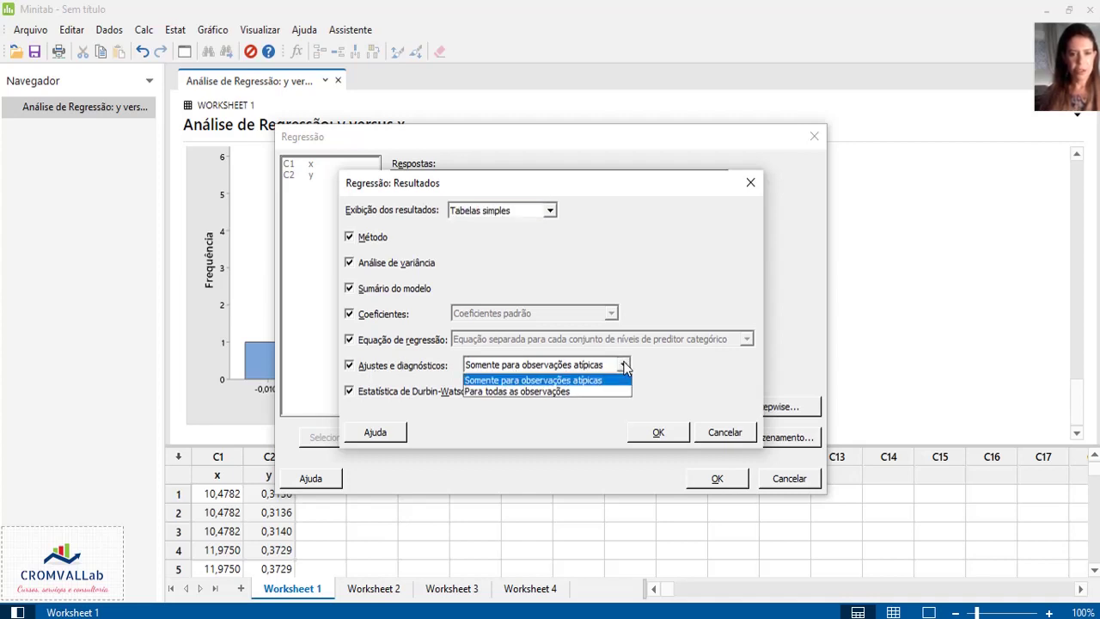
{"action": "left_click", "coordinate": [600, 380]}
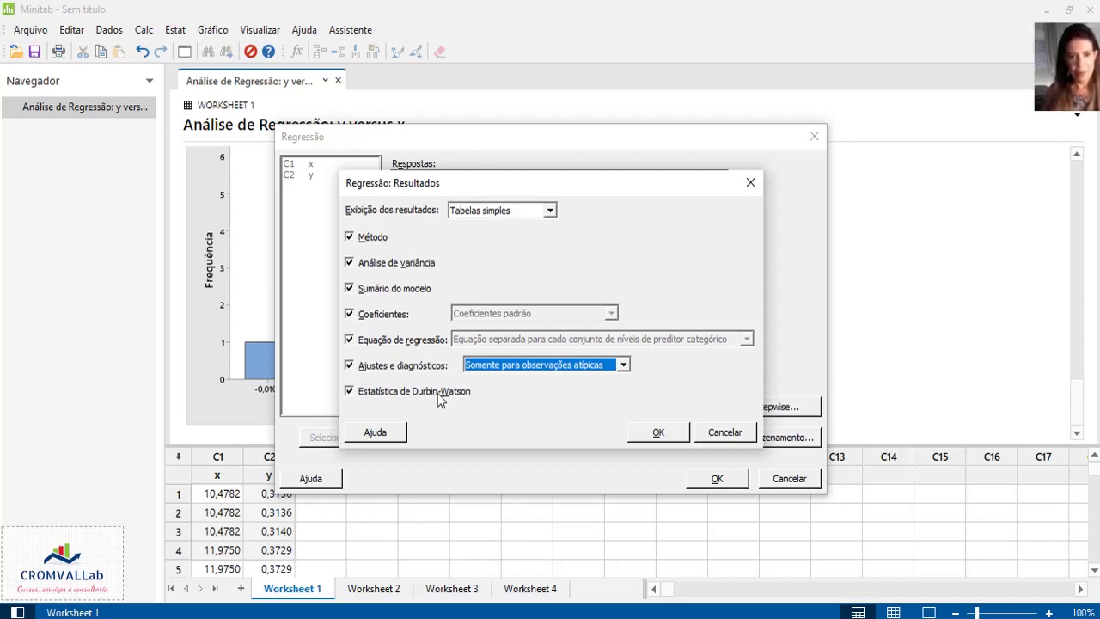
{"action": "left_click", "coordinate": [680, 439]}
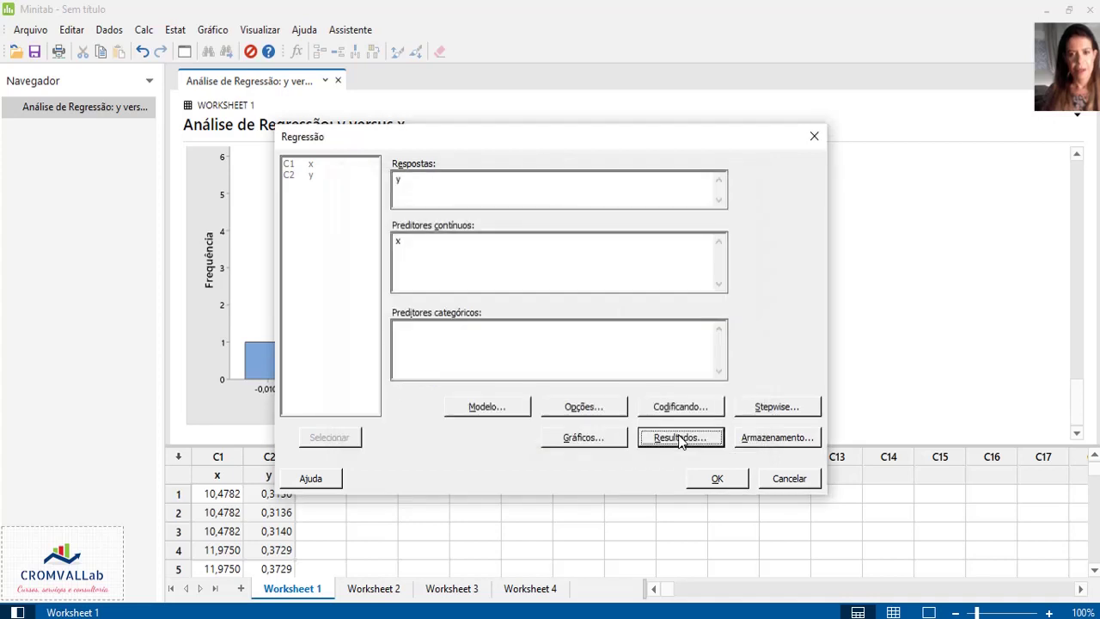
{"action": "left_click", "coordinate": [722, 478]}
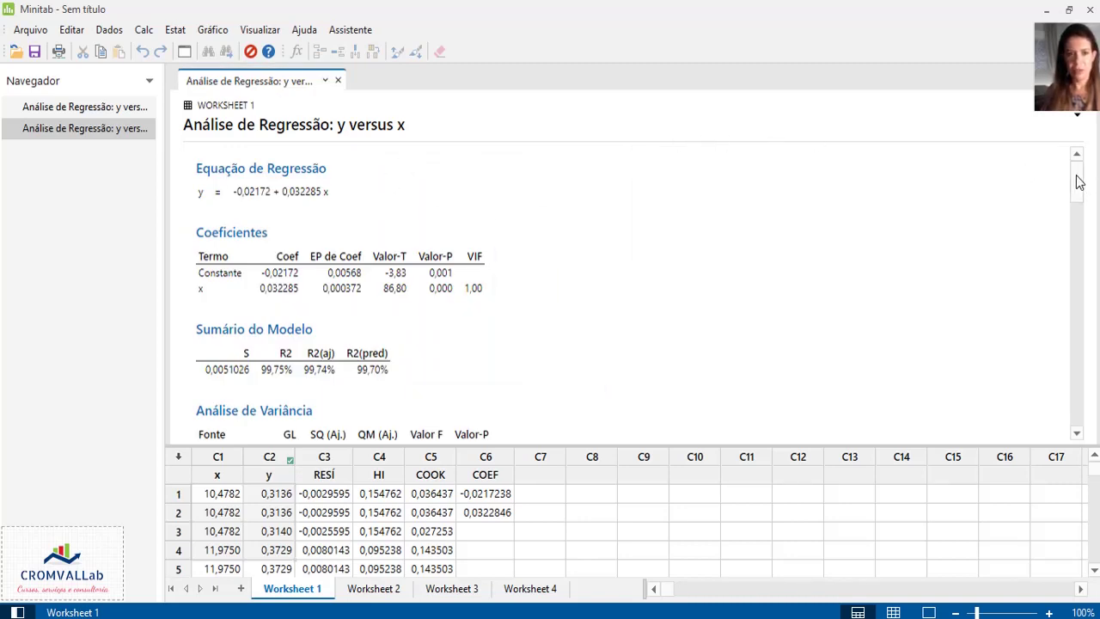
Step: Examine the regression output from the coefficients and analysis of variance to the residuals-versus-order plot, plus the worksheet's stored diagnostics
{"action": "left_click_drag", "start_coordinate": [1076, 181], "coordinate": [1081, 218]}
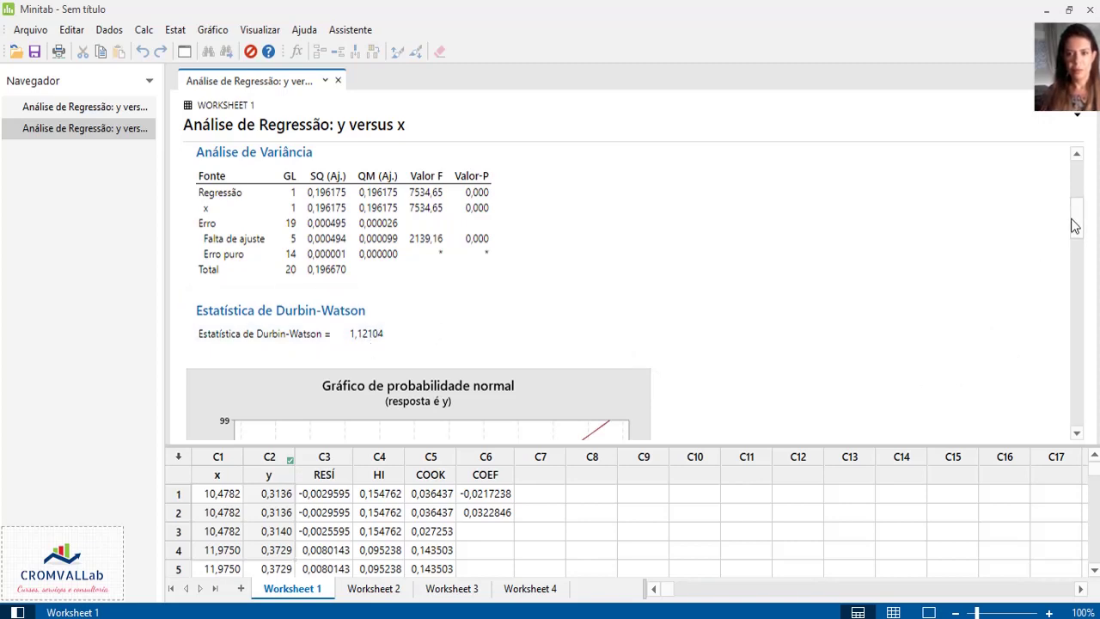
{"action": "left_click_drag", "start_coordinate": [1074, 216], "coordinate": [1086, 388]}
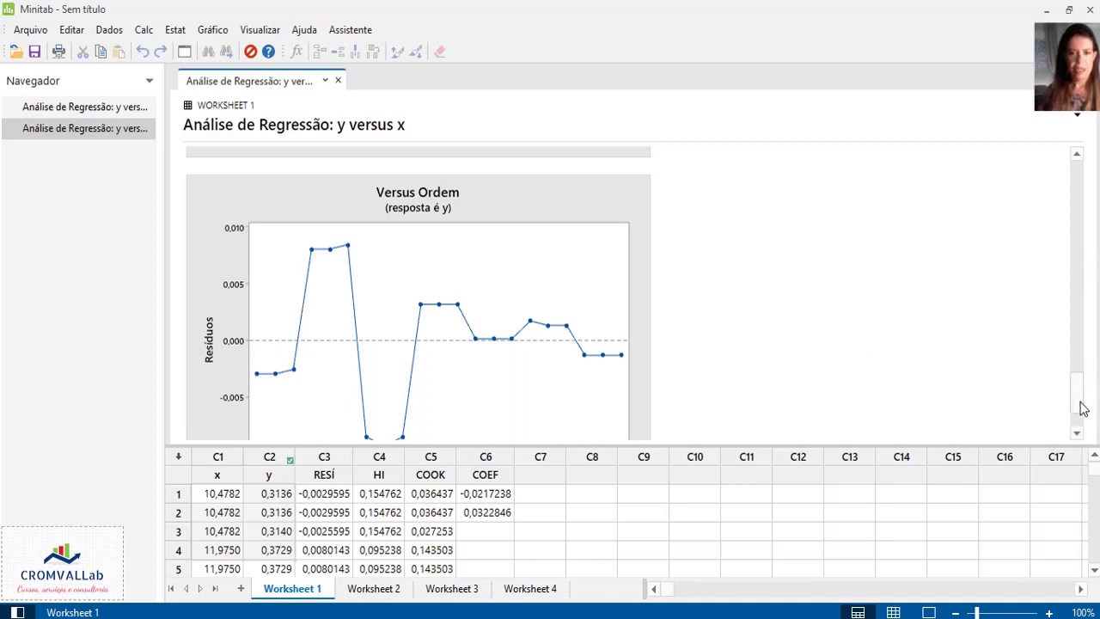
{"action": "mouse_move", "coordinate": [1076, 393]}
{"action": "left_mouse_down"}
{"action": "mouse_move", "coordinate": [1082, 431]}
{"action": "mouse_move", "coordinate": [1080, 406]}
{"action": "left_mouse_up"}
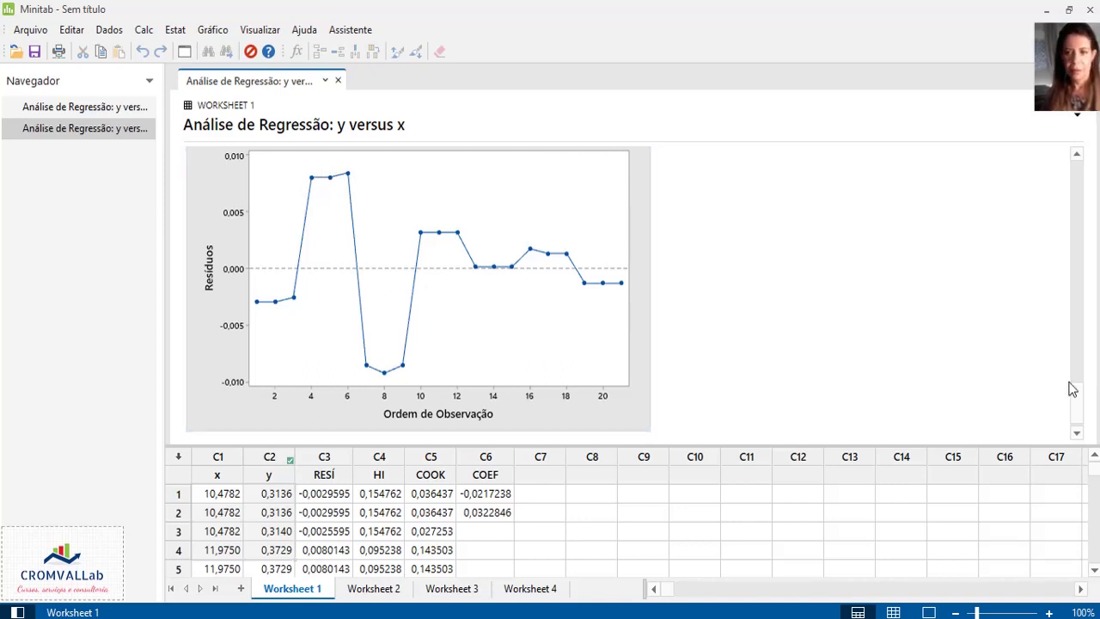
{"action": "left_click", "coordinate": [1095, 571]}
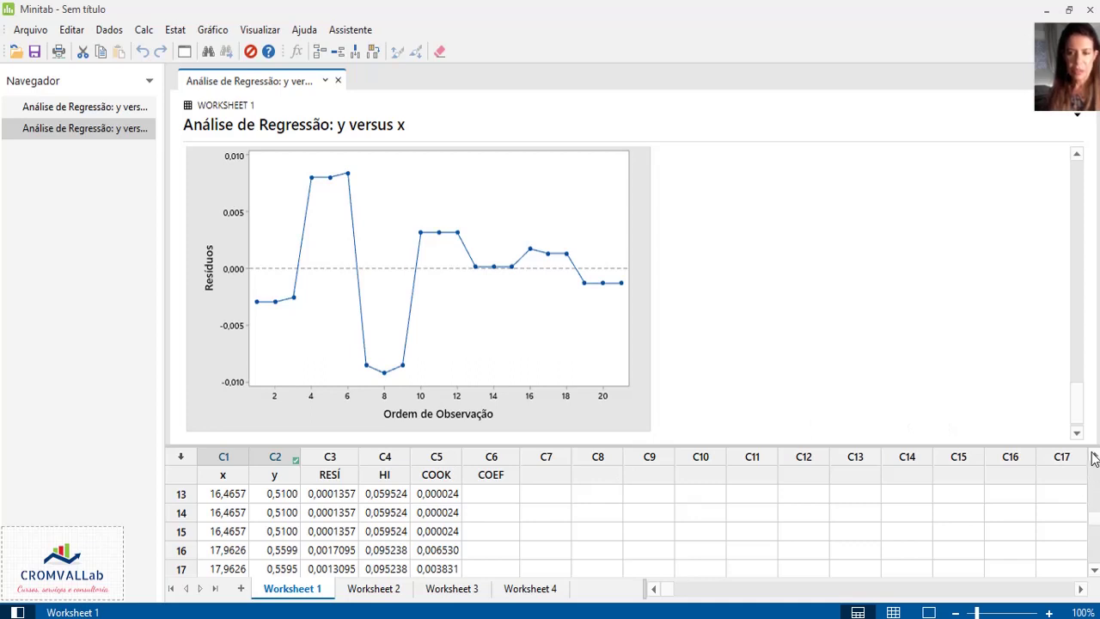
{"action": "scroll", "coordinate": [1097, 478], "scroll_direction": "up", "scroll_amount": 4}
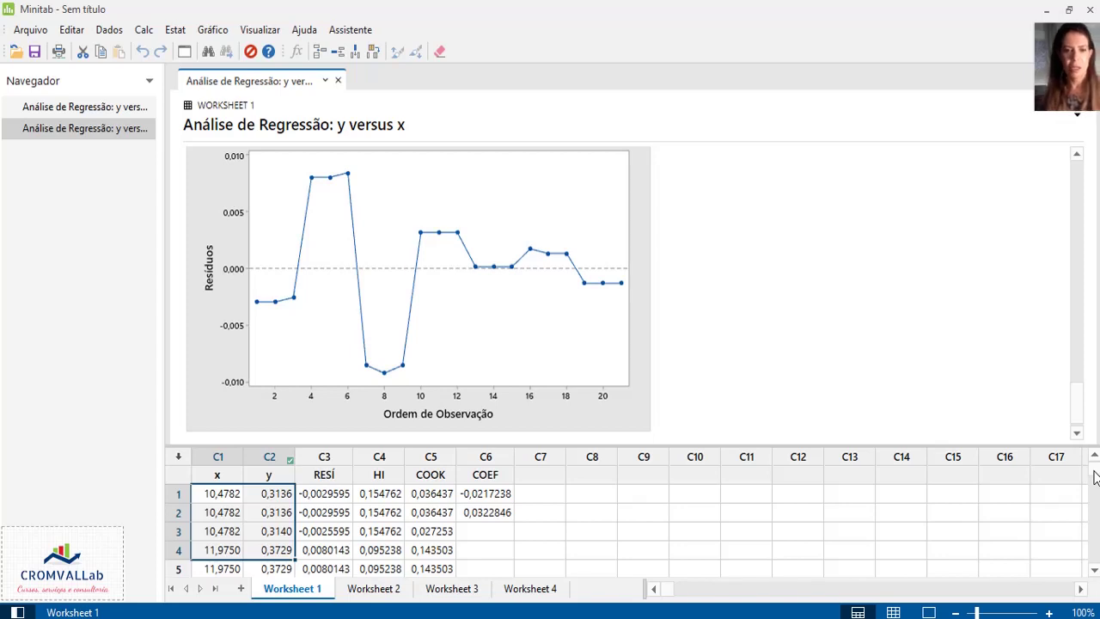
Step: Return to the start of the regression output and review the fitted line plot in the first regression analysis
{"action": "left_click", "coordinate": [176, 29]}
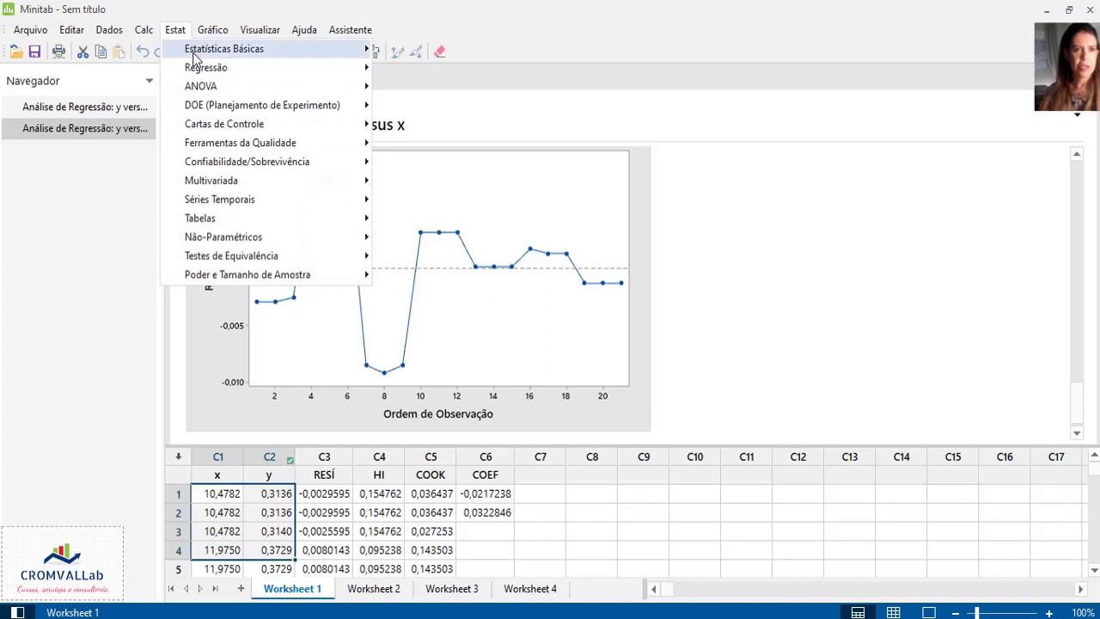
{"action": "mouse_move", "coordinate": [220, 68]}
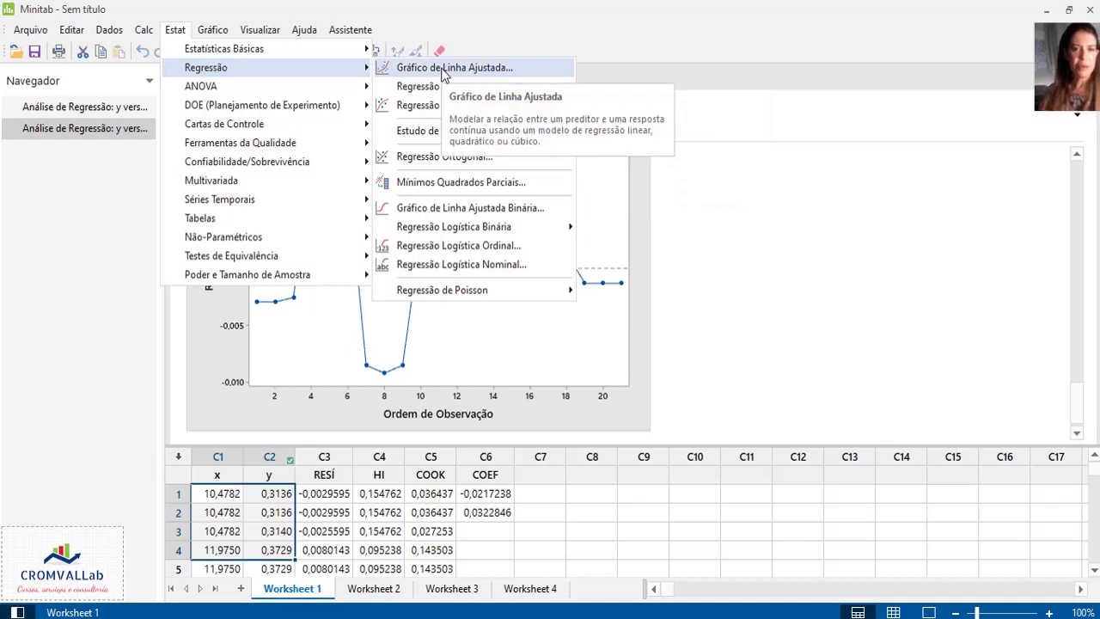
{"action": "left_click", "coordinate": [1078, 395]}
{"action": "left_click_drag", "start_coordinate": [1078, 395], "coordinate": [1097, 175]}
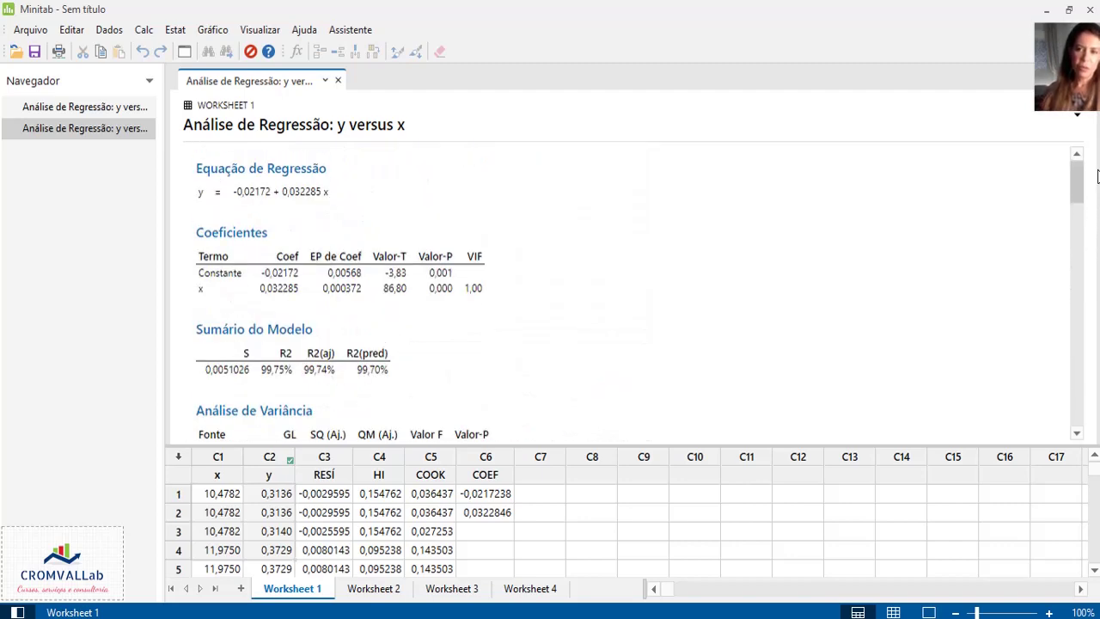
{"action": "left_click", "coordinate": [95, 106]}
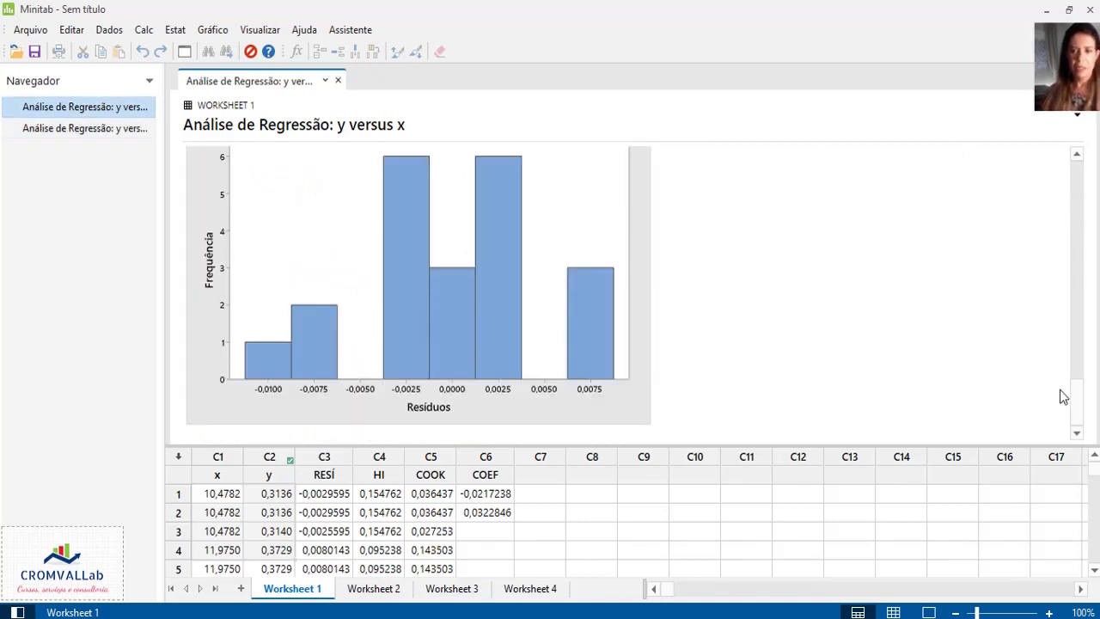
{"action": "left_click_drag", "start_coordinate": [1073, 407], "coordinate": [1093, 243]}
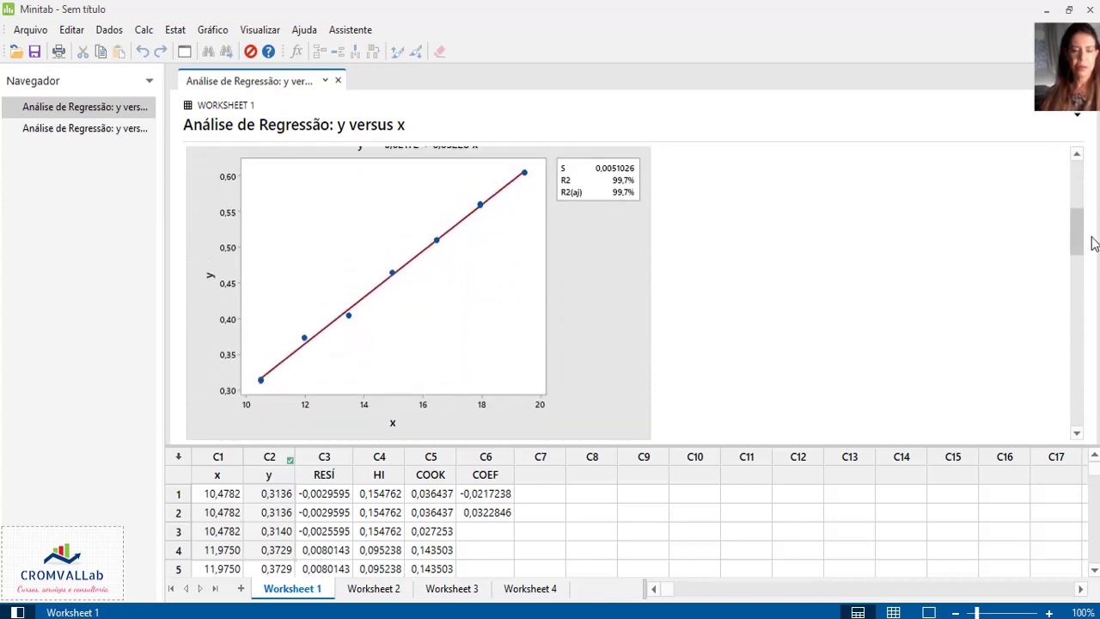
Step: Start a Test for Equal Variances with response C2 in one column for all factor levels and C1 as the factor
{"action": "left_click", "coordinate": [176, 32]}
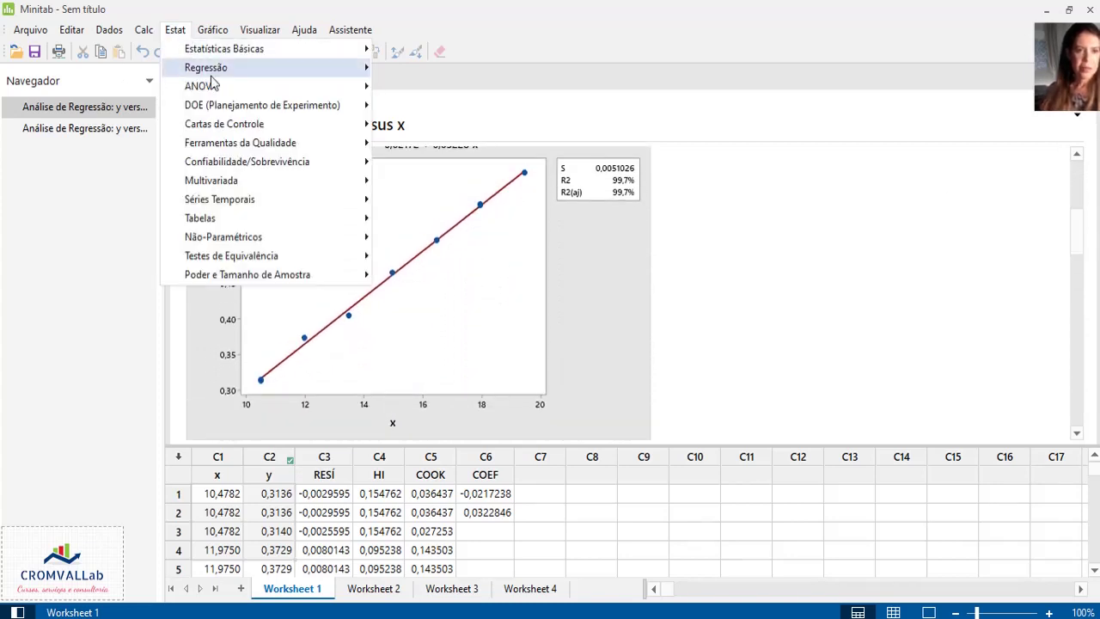
{"action": "mouse_move", "coordinate": [212, 94]}
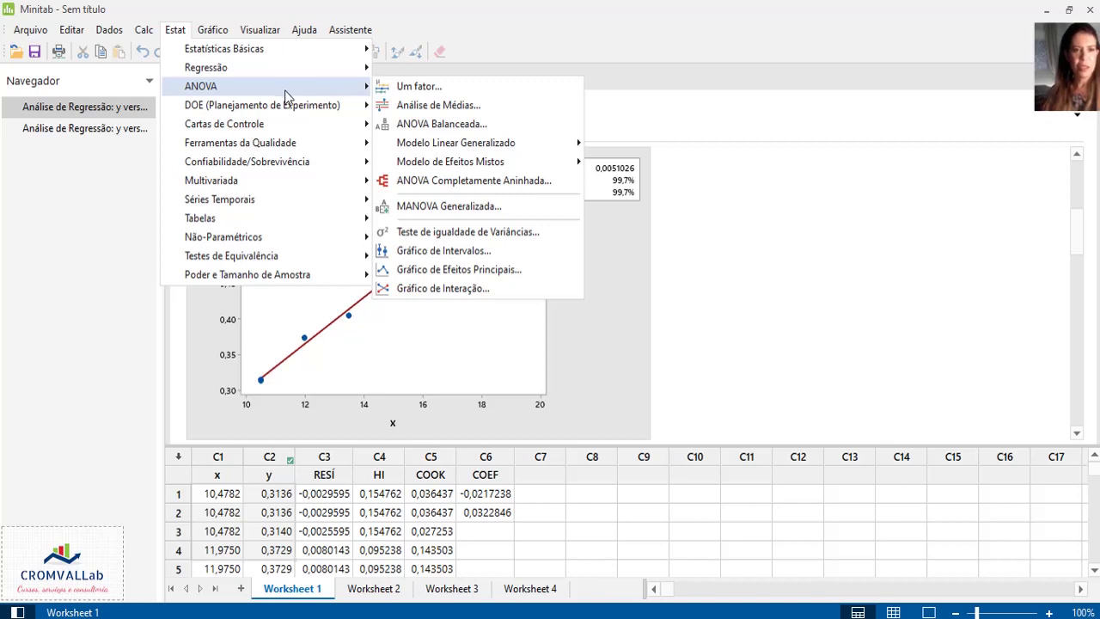
{"action": "mouse_move", "coordinate": [314, 134]}
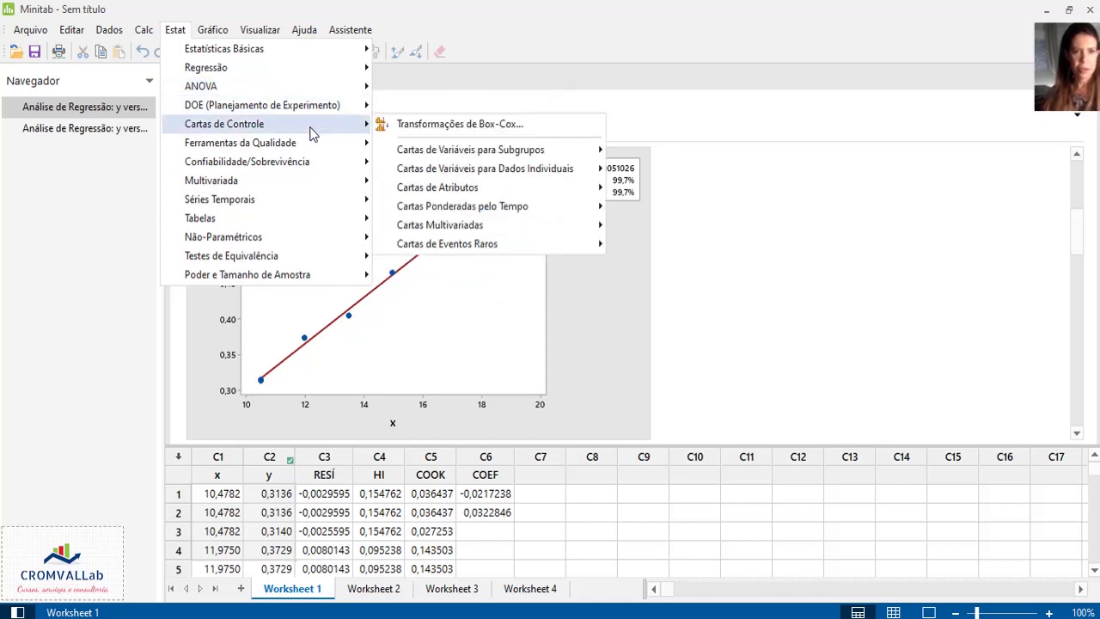
{"action": "mouse_move", "coordinate": [313, 152]}
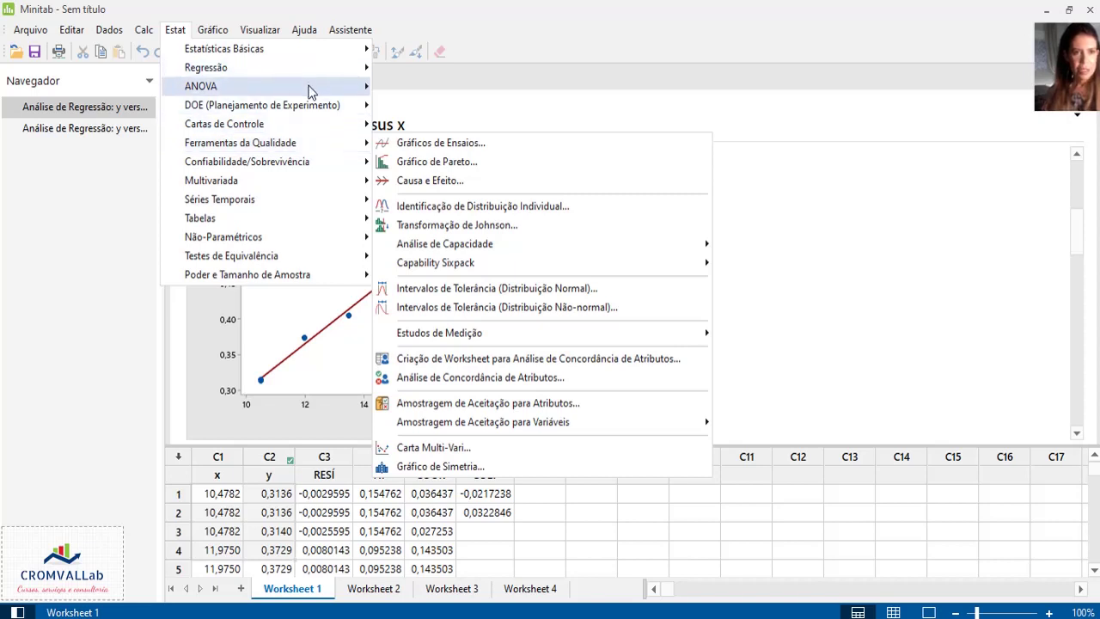
{"action": "mouse_move", "coordinate": [311, 93]}
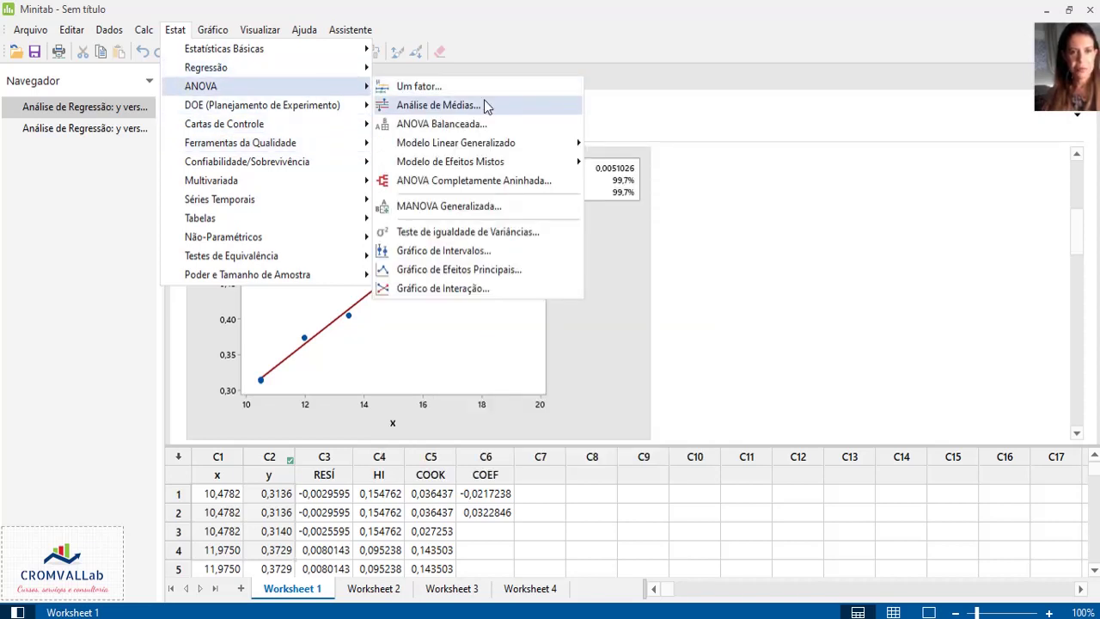
{"action": "left_click", "coordinate": [488, 233]}
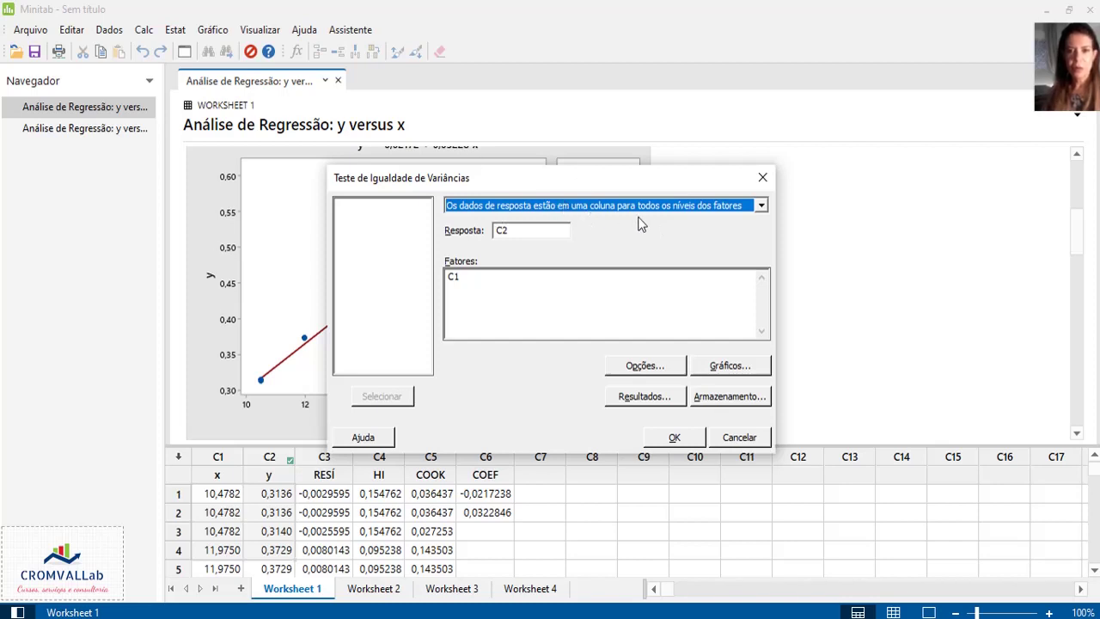
{"action": "left_click", "coordinate": [761, 207]}
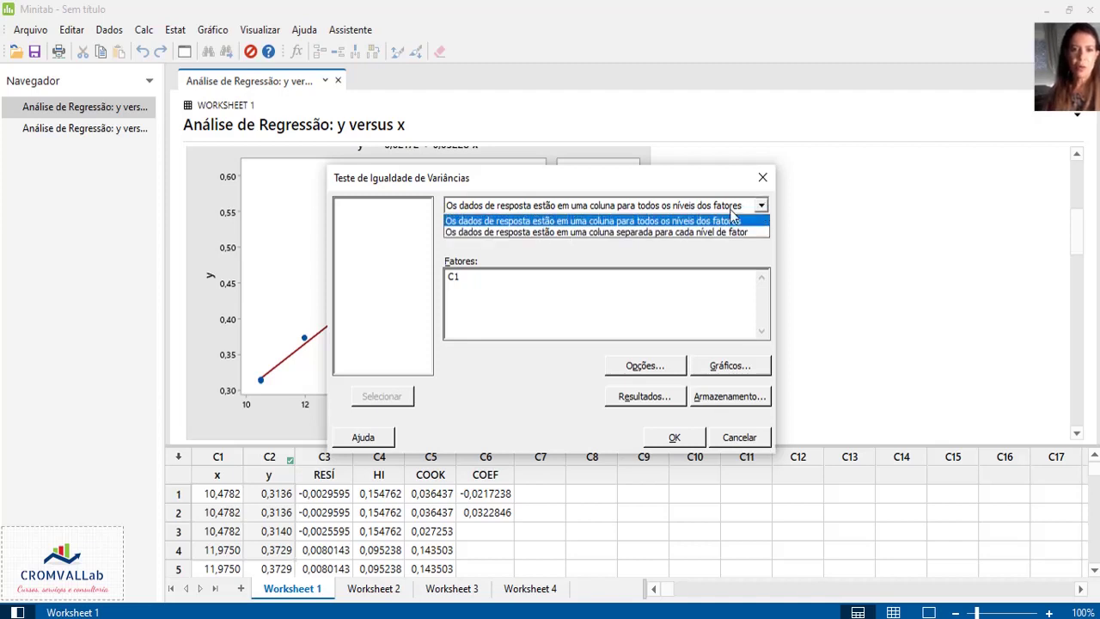
{"action": "left_click", "coordinate": [681, 221]}
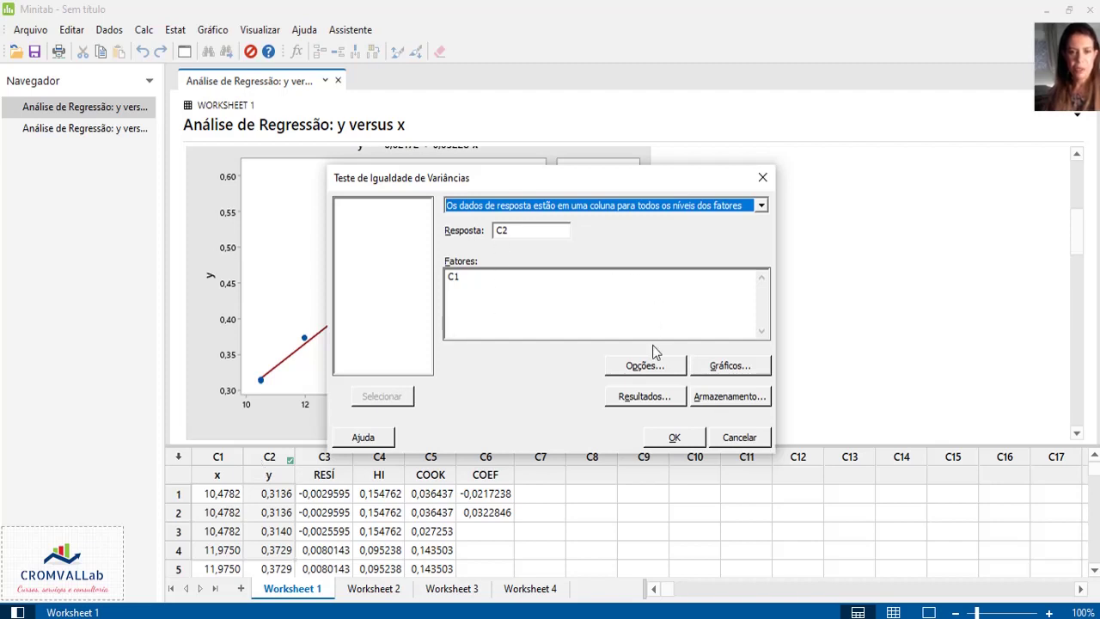
Step: Accept a 95,0 confidence level without the normal-distribution test, and add the individual value plot to the summary report and boxplot
{"action": "left_click", "coordinate": [643, 369]}
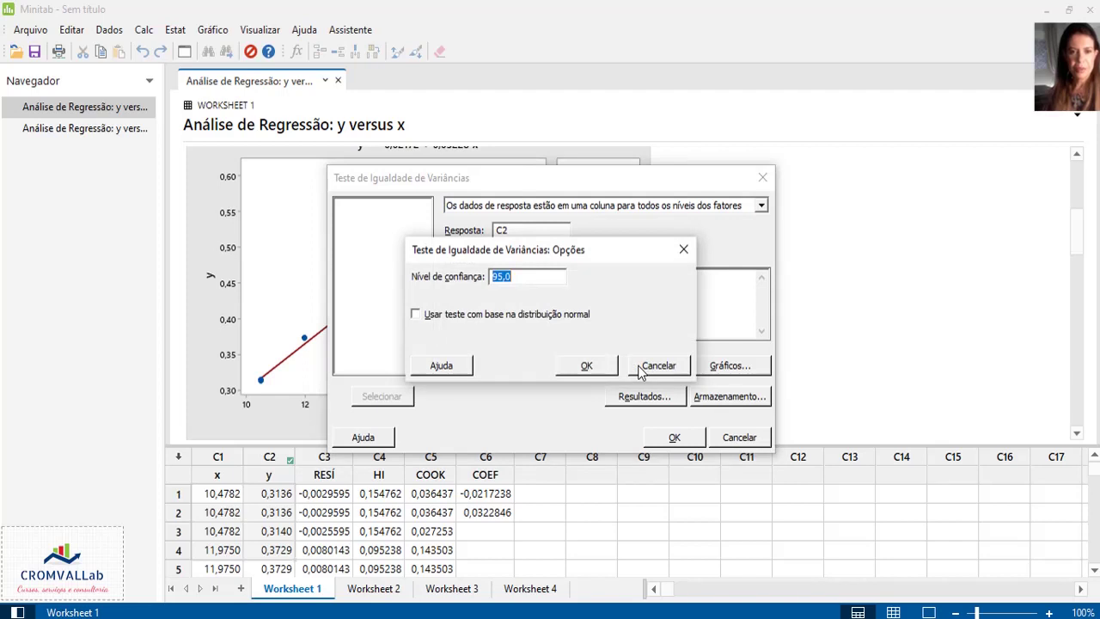
{"action": "left_click", "coordinate": [588, 368]}
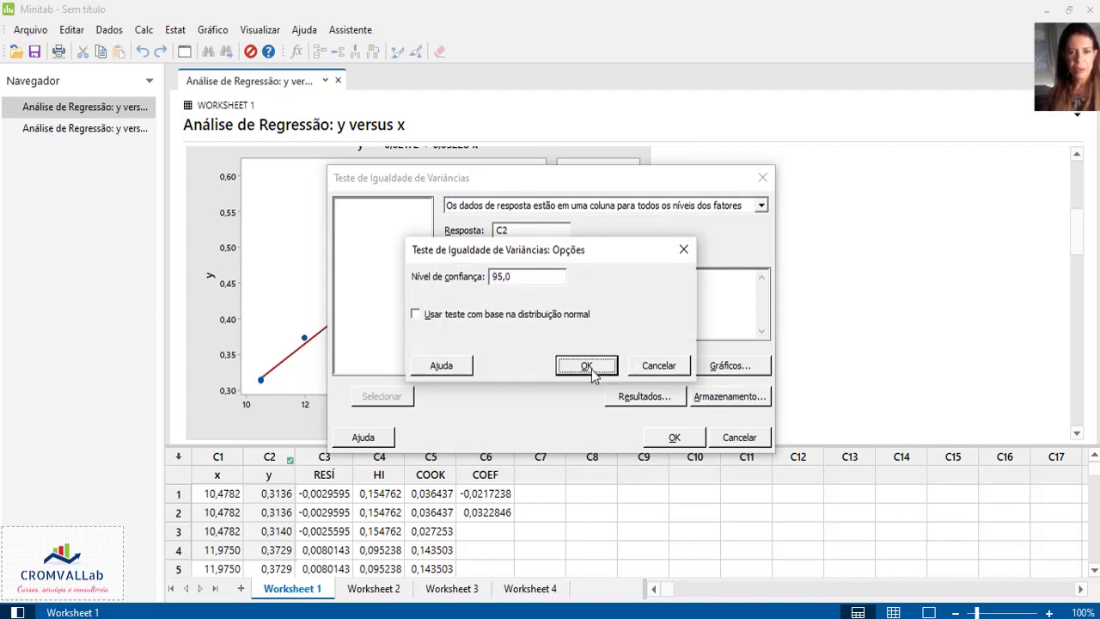
{"action": "left_click", "coordinate": [745, 367]}
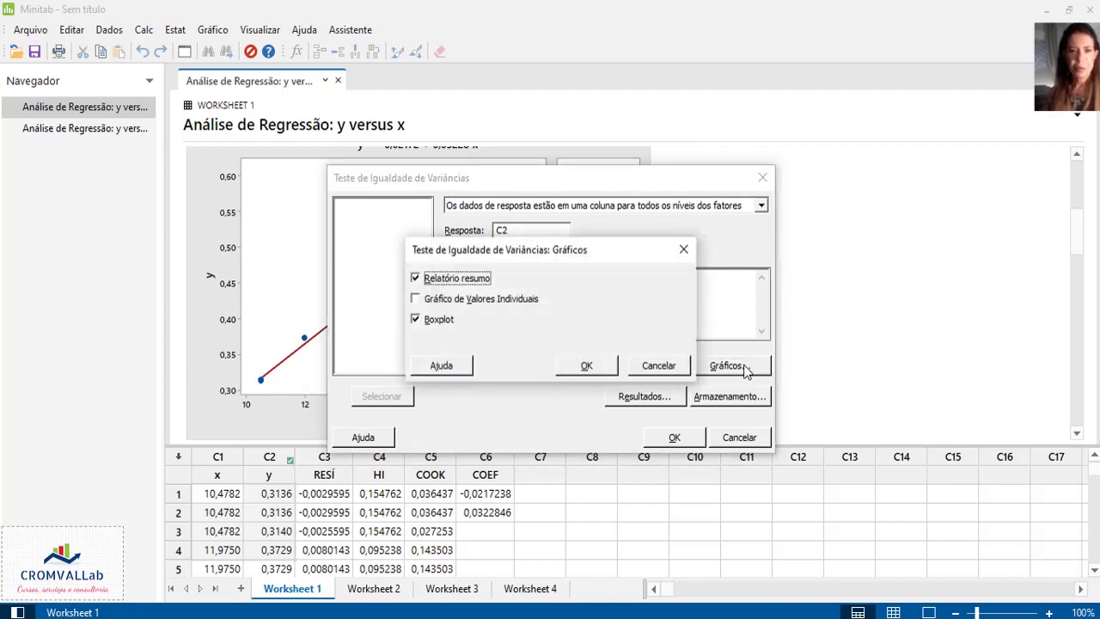
{"action": "left_click", "coordinate": [419, 299]}
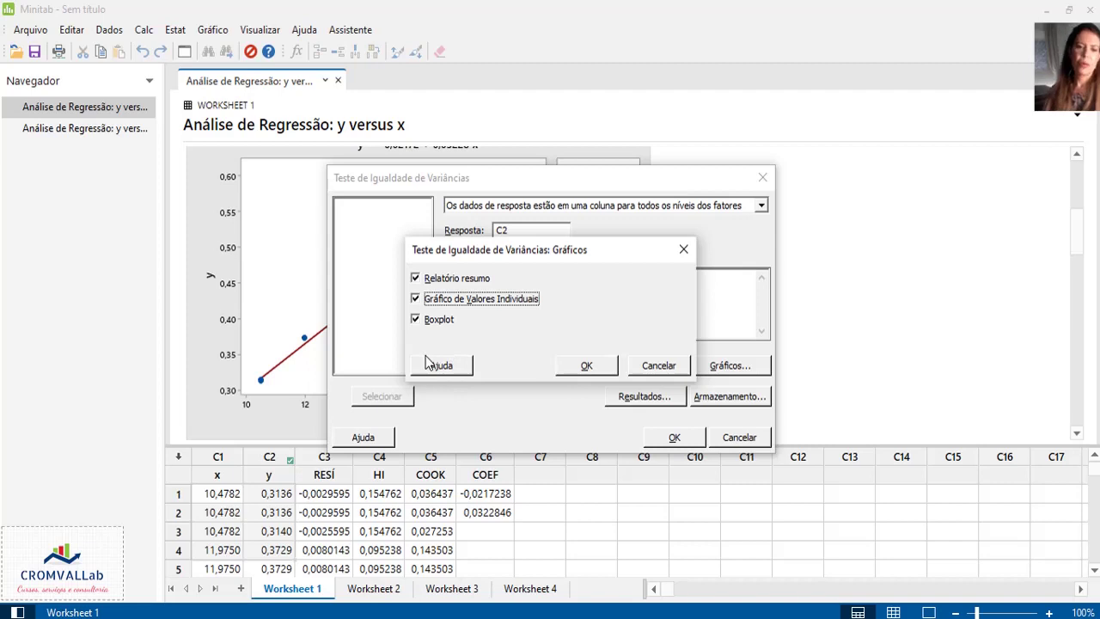
{"action": "left_click", "coordinate": [598, 365]}
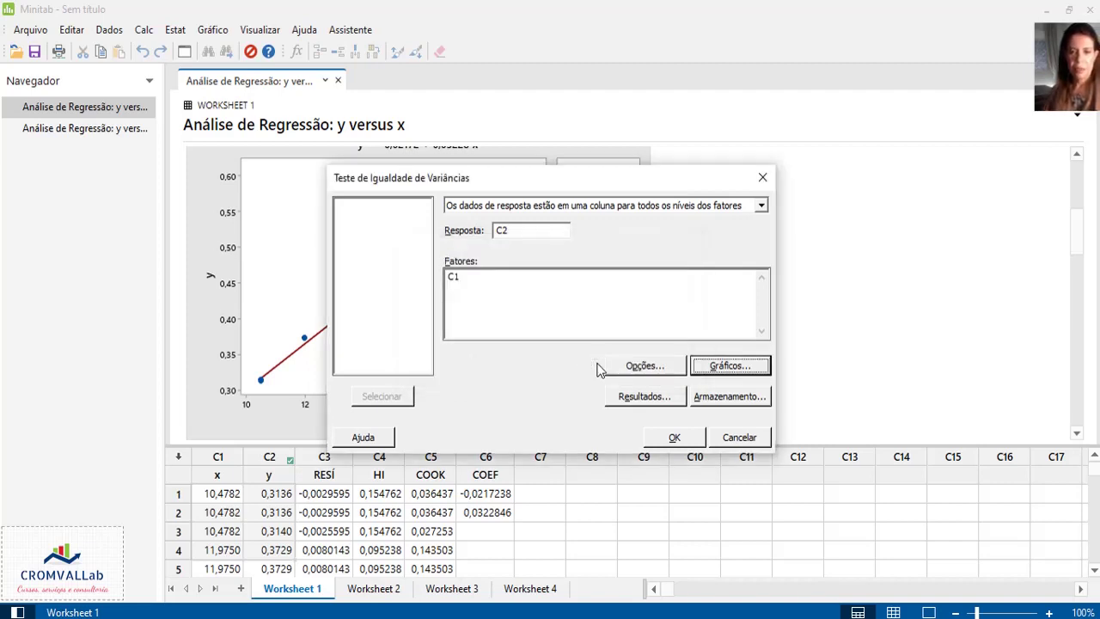
Step: Accept the method, confidence intervals and tests as displayed results, and run the equal variances test
{"action": "left_click", "coordinate": [634, 402]}
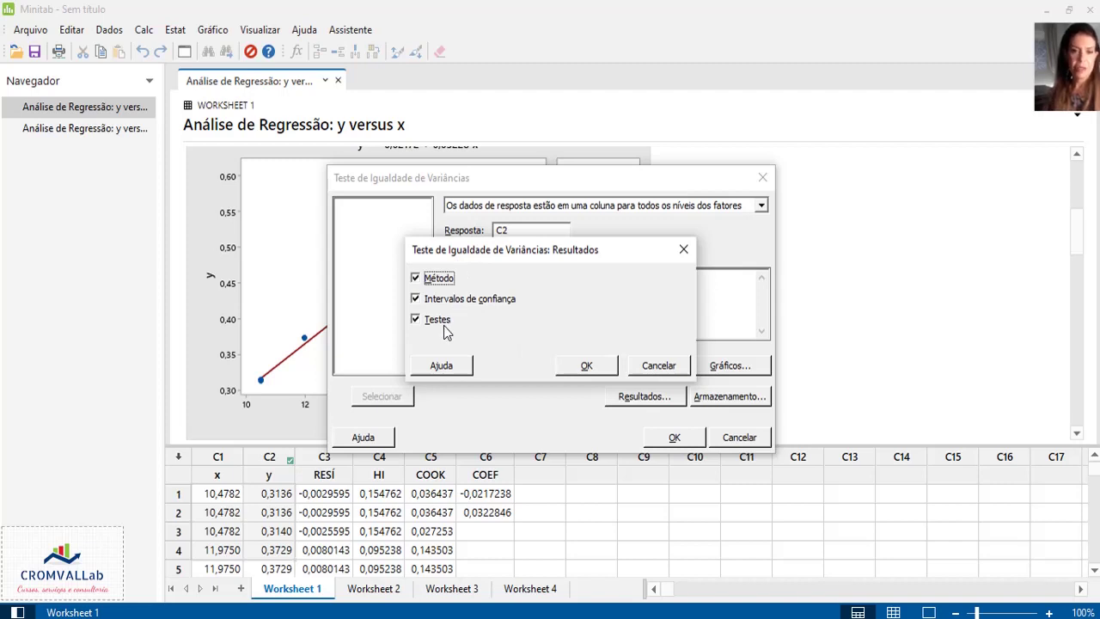
{"action": "left_click", "coordinate": [587, 367]}
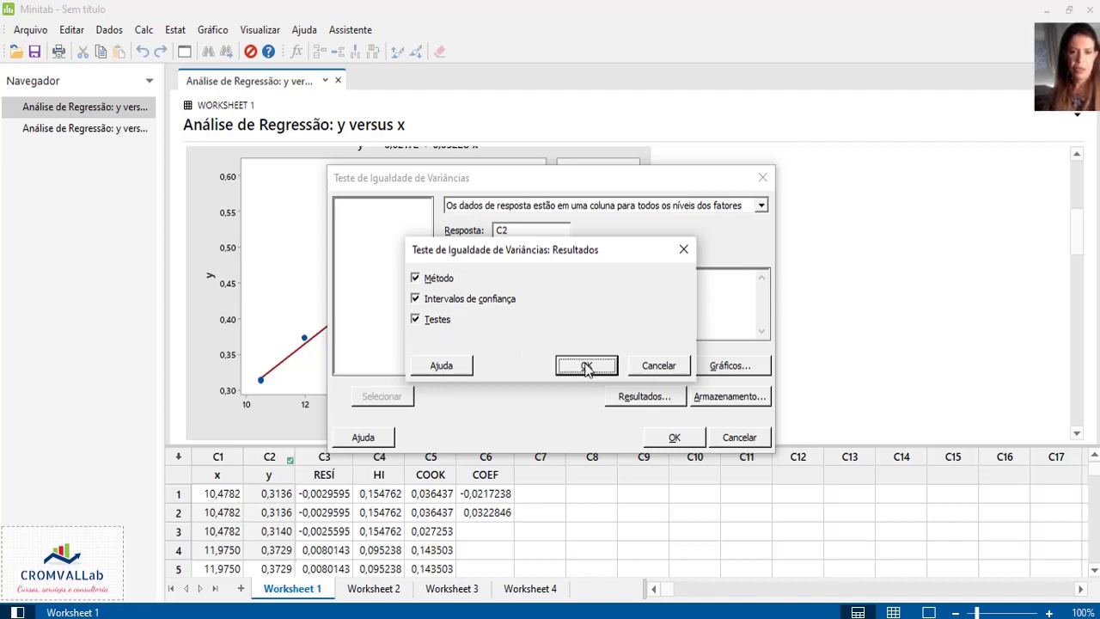
{"action": "left_click", "coordinate": [676, 438]}
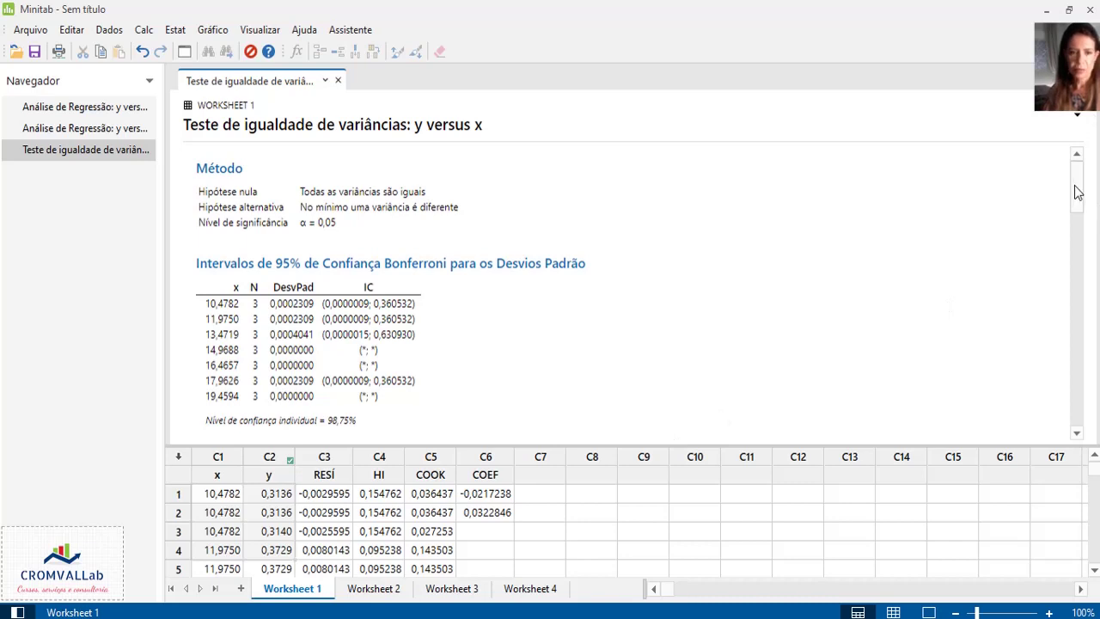
Step: Examine the equal variances output, from the Bonferroni intervals and the Levene and multiple comparisons tests to the final plot
{"action": "scroll", "coordinate": [1076, 194], "scroll_direction": "down", "scroll_amount": 1}
{"action": "left_click_drag", "start_coordinate": [1080, 197], "coordinate": [1087, 235]}
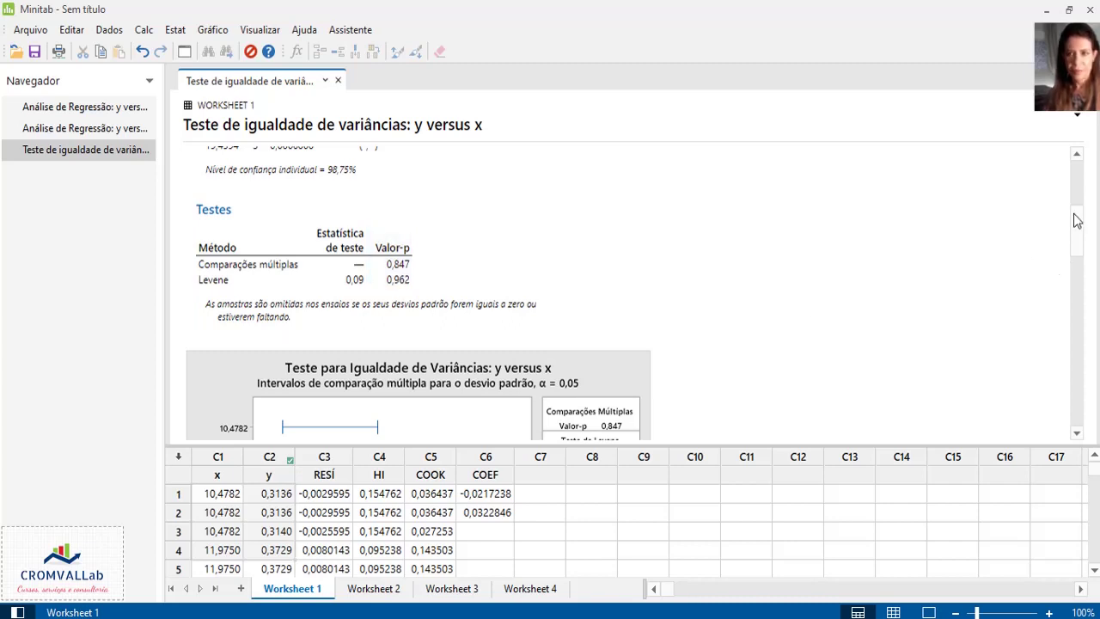
{"action": "left_click_drag", "start_coordinate": [1083, 230], "coordinate": [1086, 325]}
{"action": "left_click_drag", "start_coordinate": [1085, 326], "coordinate": [1094, 416]}
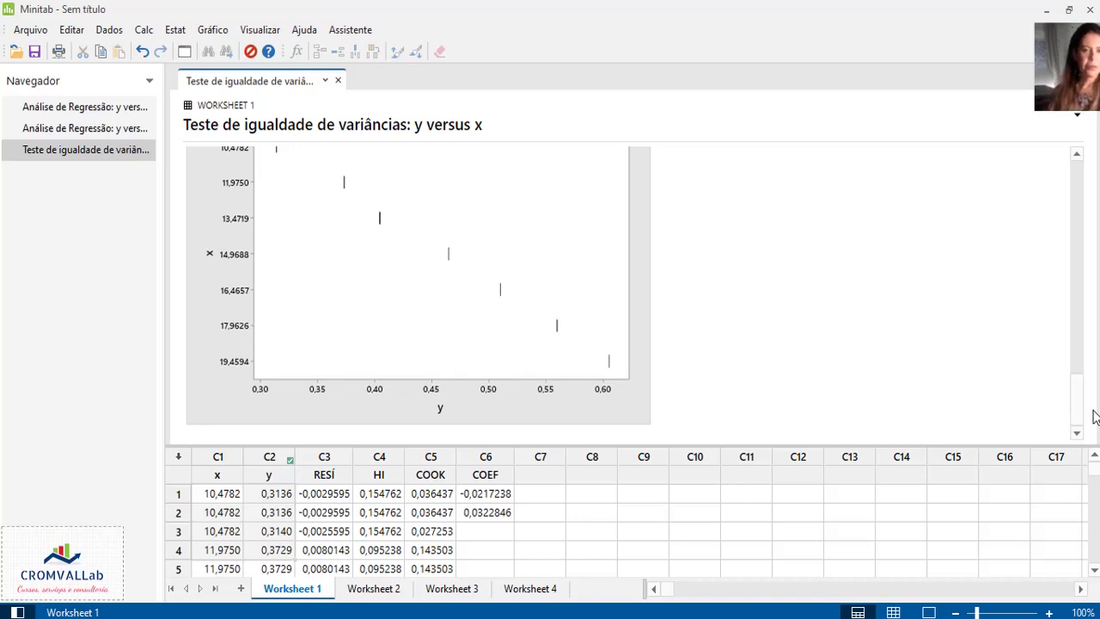
Step: Run an Anderson-Darling normality test on variable y without percentile lines and review its probability plot
{"action": "left_click", "coordinate": [175, 31]}
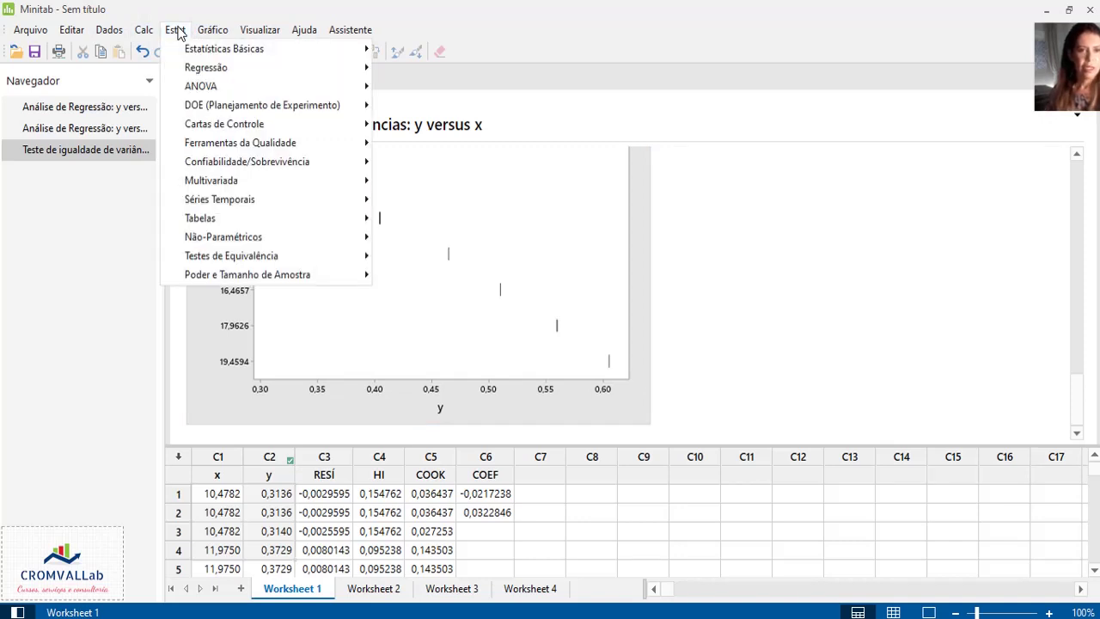
{"action": "left_click", "coordinate": [144, 33]}
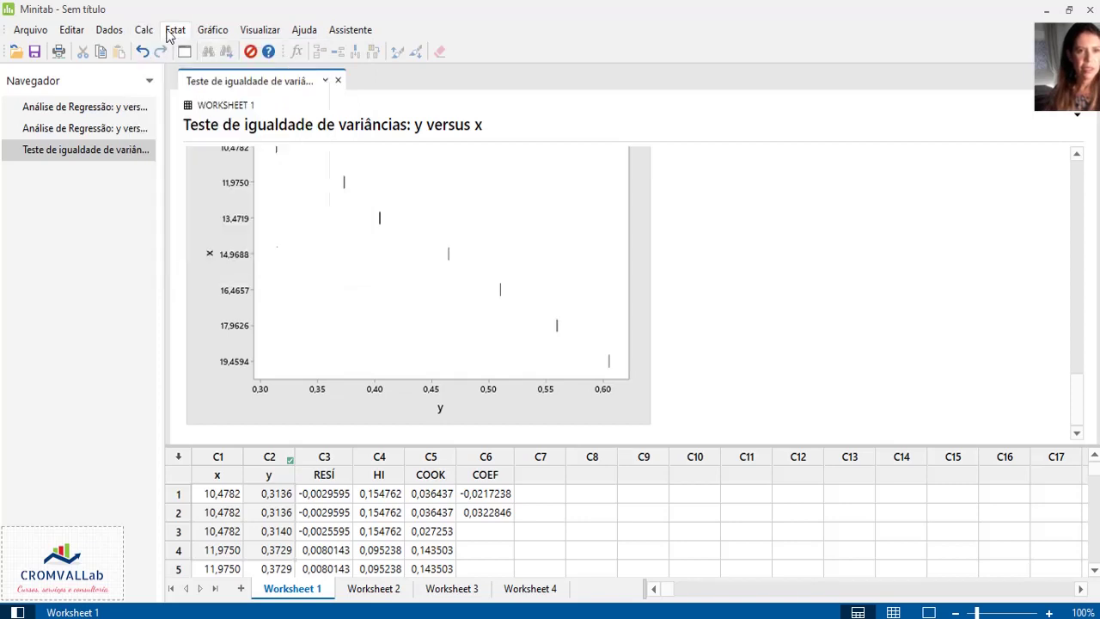
{"action": "left_click", "coordinate": [171, 33]}
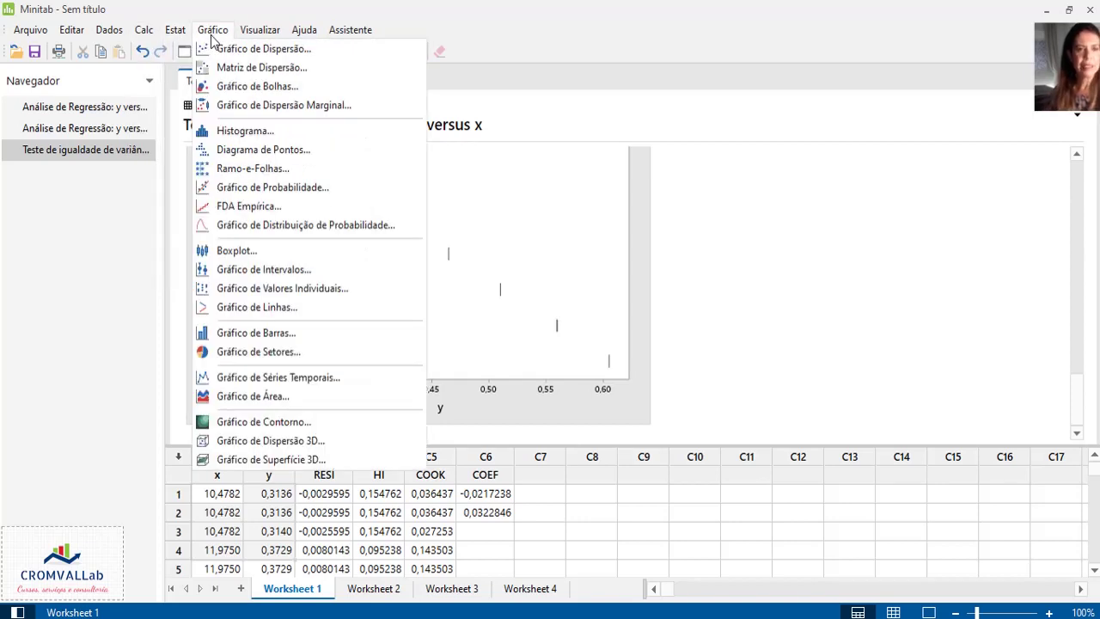
{"action": "mouse_move", "coordinate": [192, 53]}
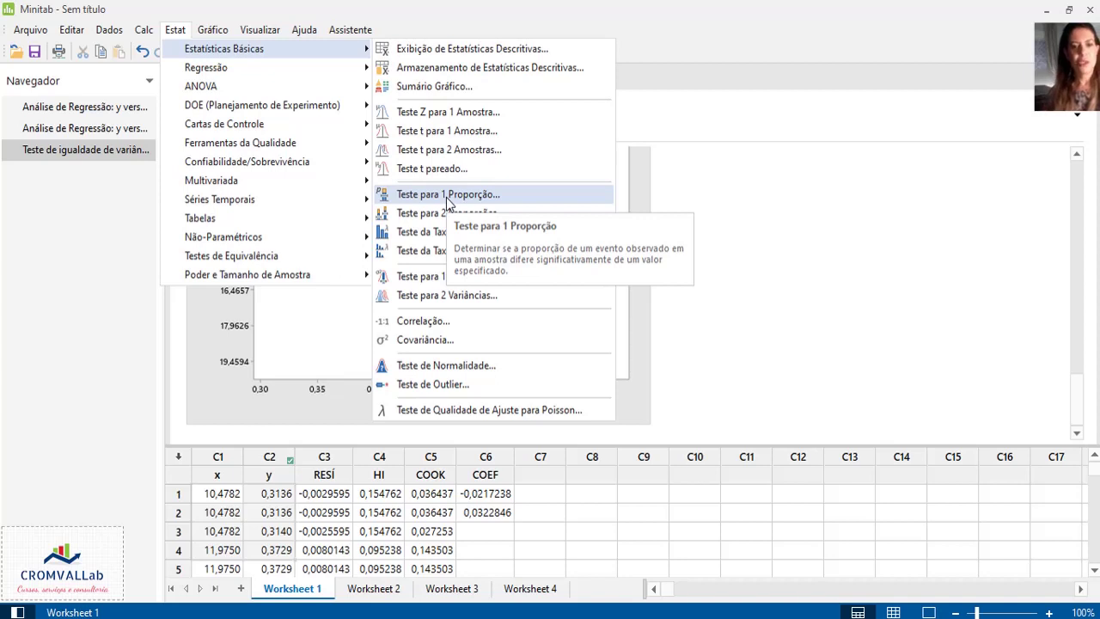
{"action": "left_click", "coordinate": [460, 365]}
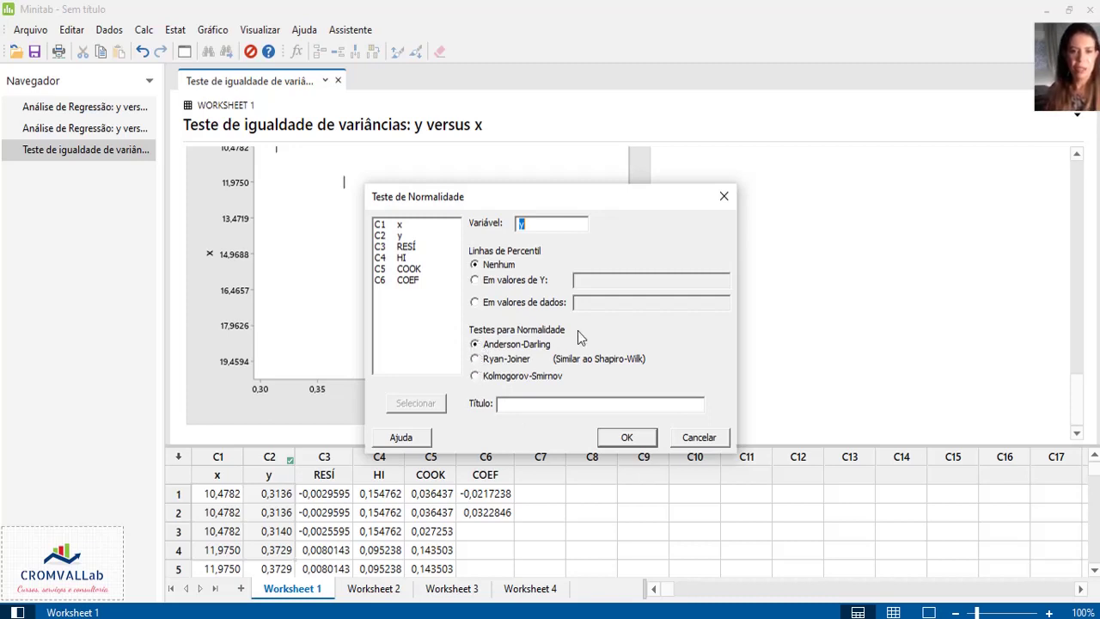
{"action": "left_click", "coordinate": [475, 360]}
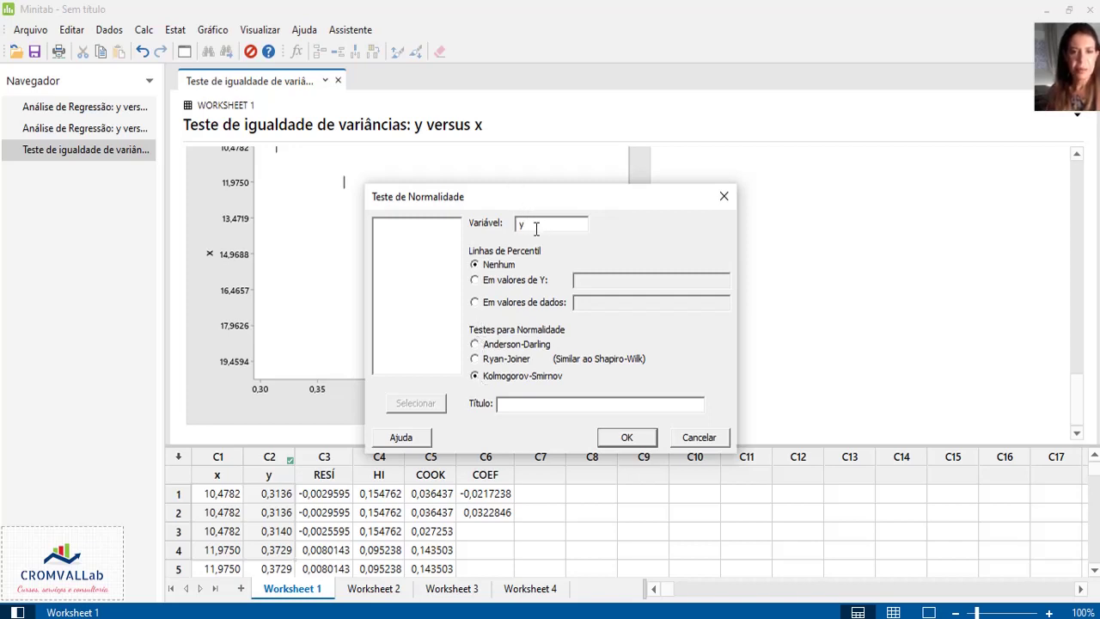
{"action": "left_click", "coordinate": [476, 345]}
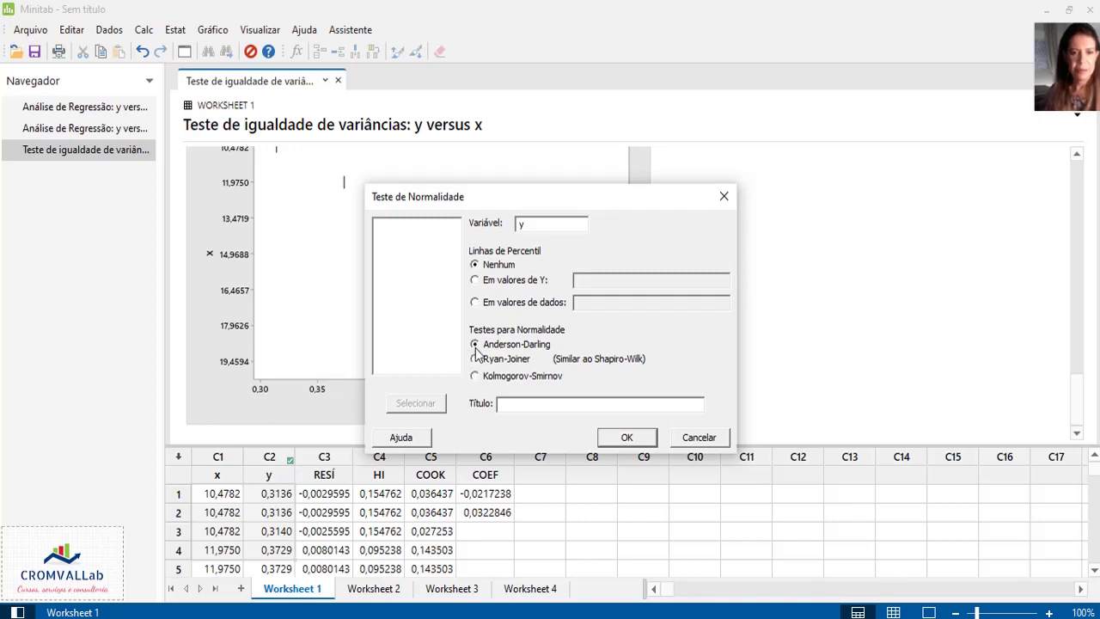
{"action": "left_click", "coordinate": [628, 437]}
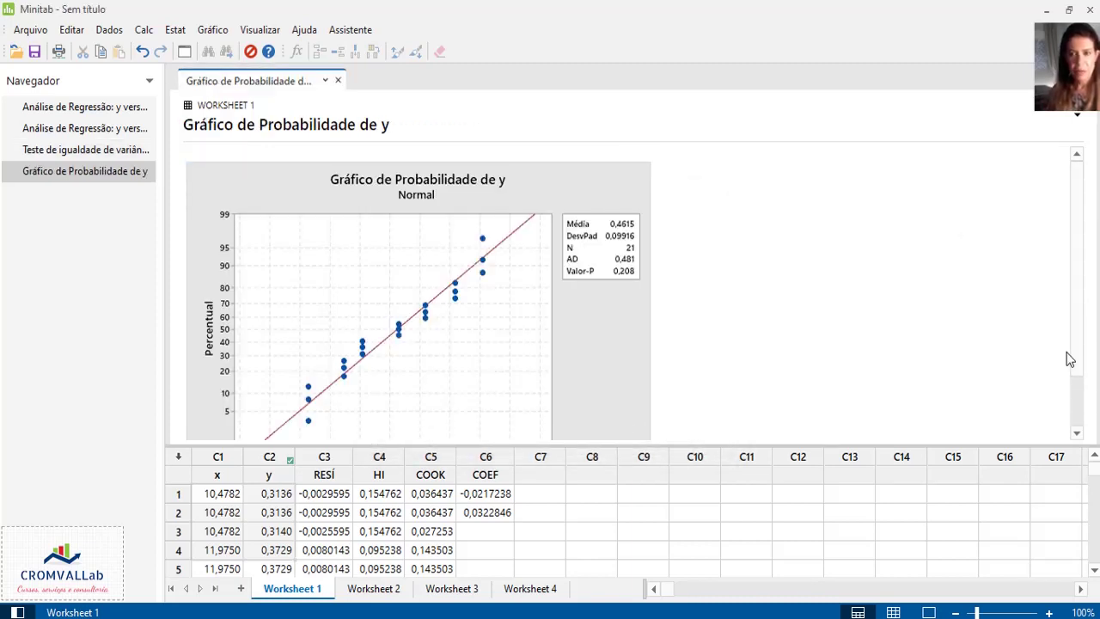
{"action": "left_click_drag", "start_coordinate": [1073, 315], "coordinate": [1083, 389]}
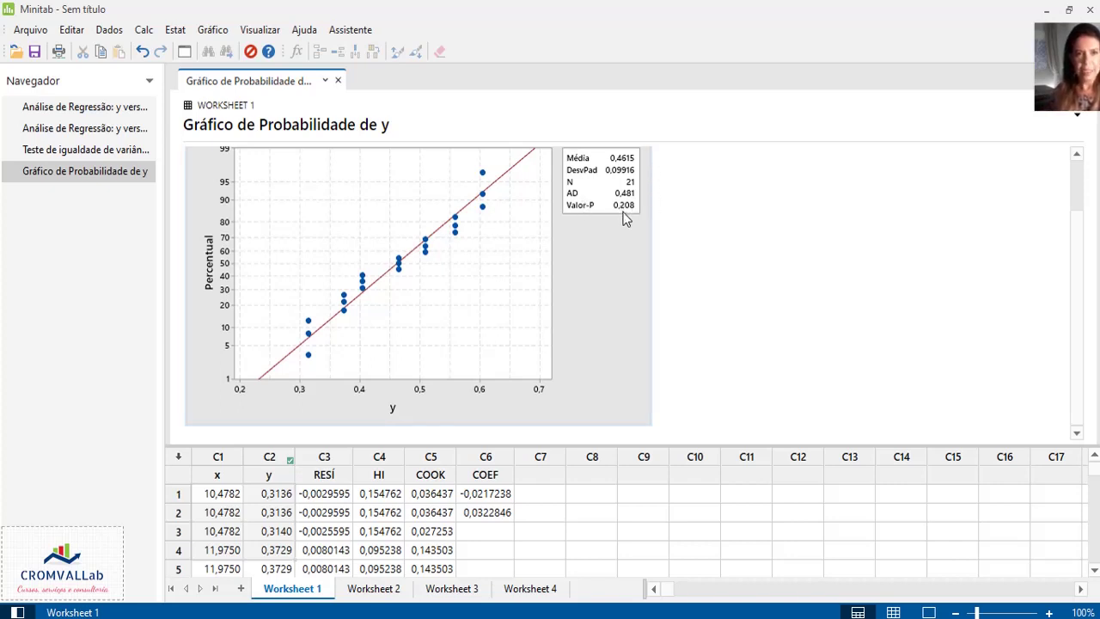
Step: Run another normality test on variable y, using the Ryan-Joiner method without percentile lines
{"action": "left_click", "coordinate": [175, 32]}
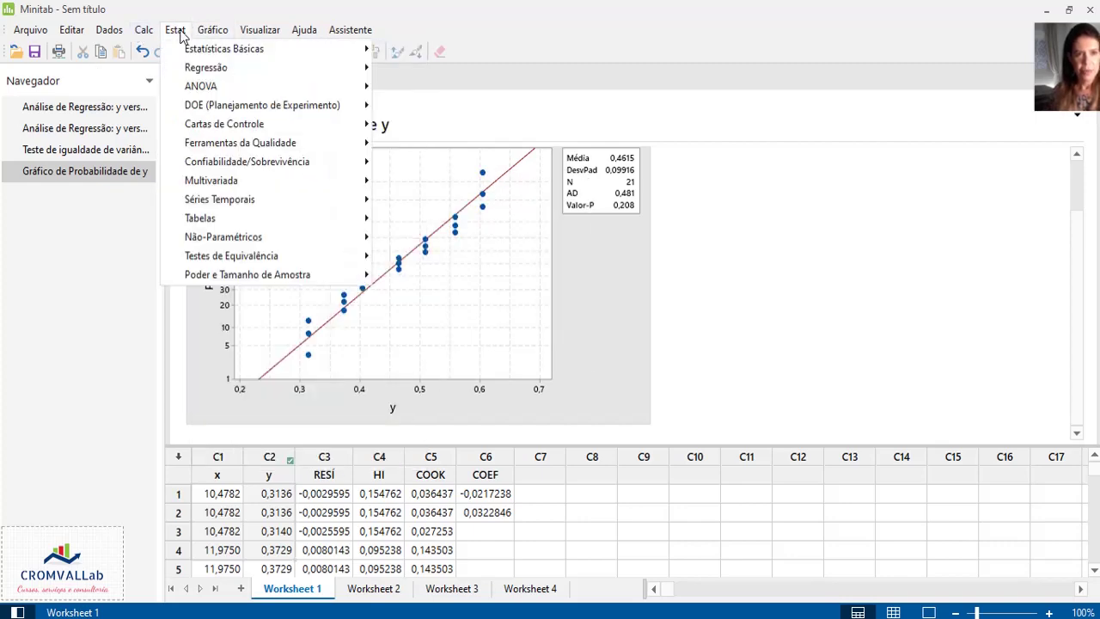
{"action": "left_click", "coordinate": [175, 29]}
{"action": "left_click", "coordinate": [212, 29]}
{"action": "mouse_move", "coordinate": [175, 29]}
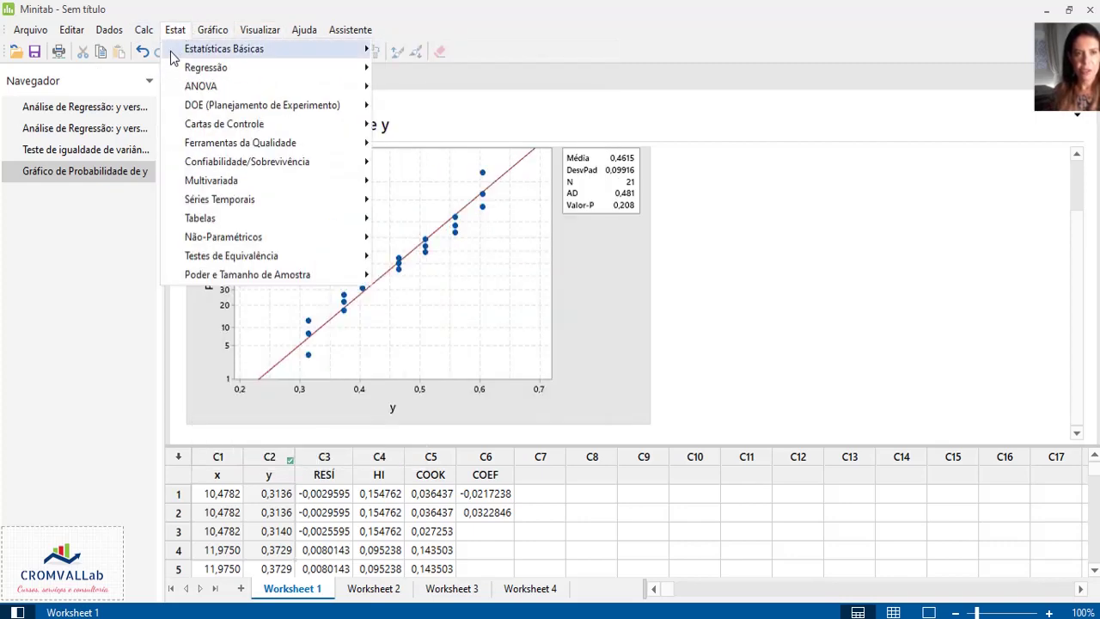
{"action": "mouse_move", "coordinate": [206, 54]}
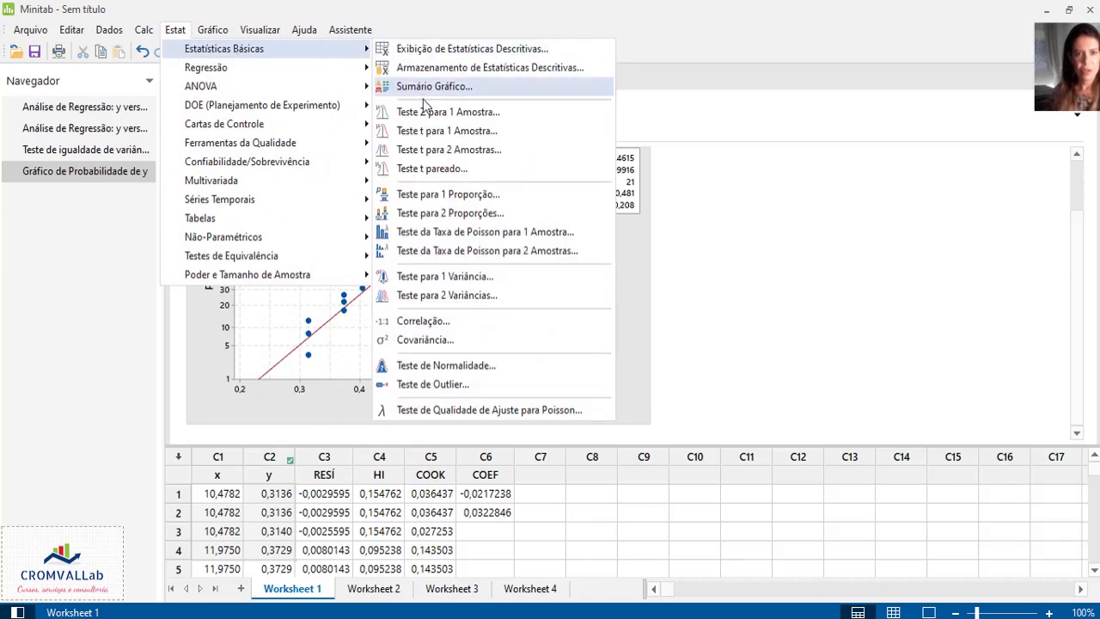
{"action": "left_click", "coordinate": [447, 365]}
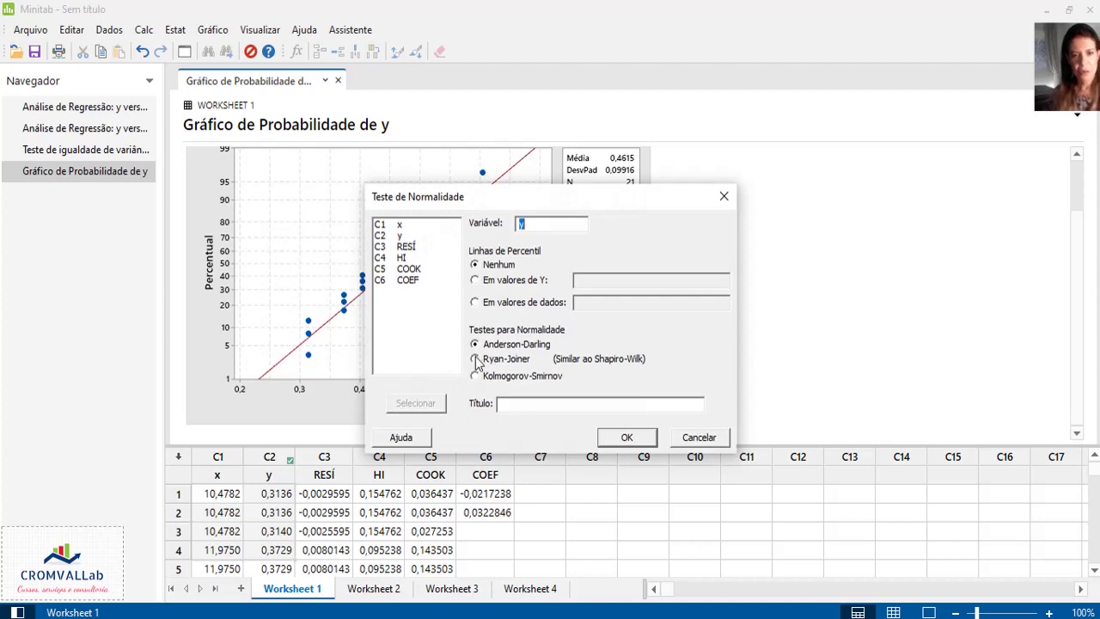
{"action": "left_click", "coordinate": [474, 359]}
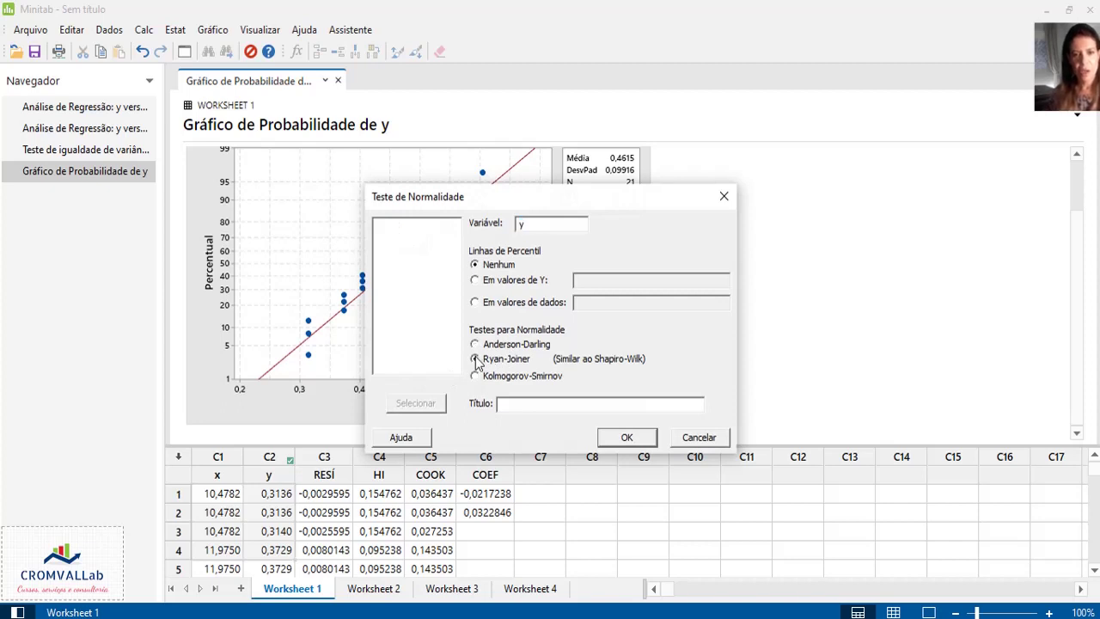
{"action": "left_click", "coordinate": [620, 439]}
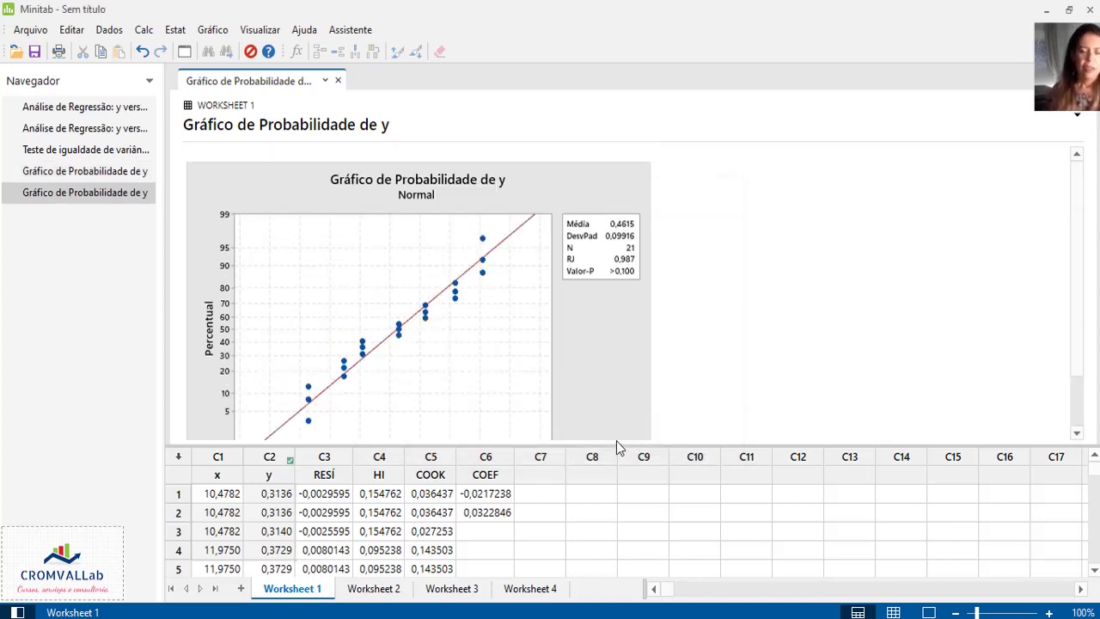